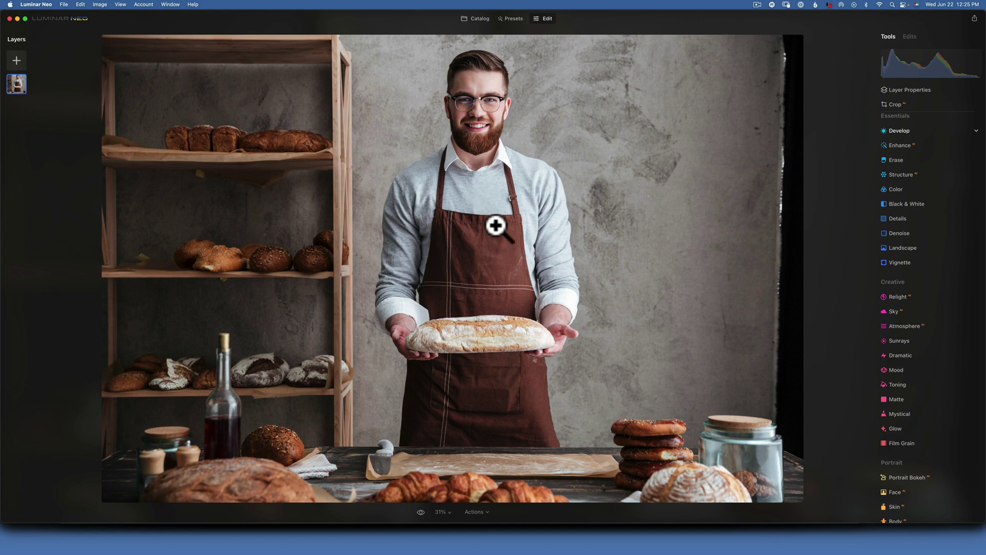
Add the baker photo from My Images as a new layer at 100% opacity
left_click(17, 59)
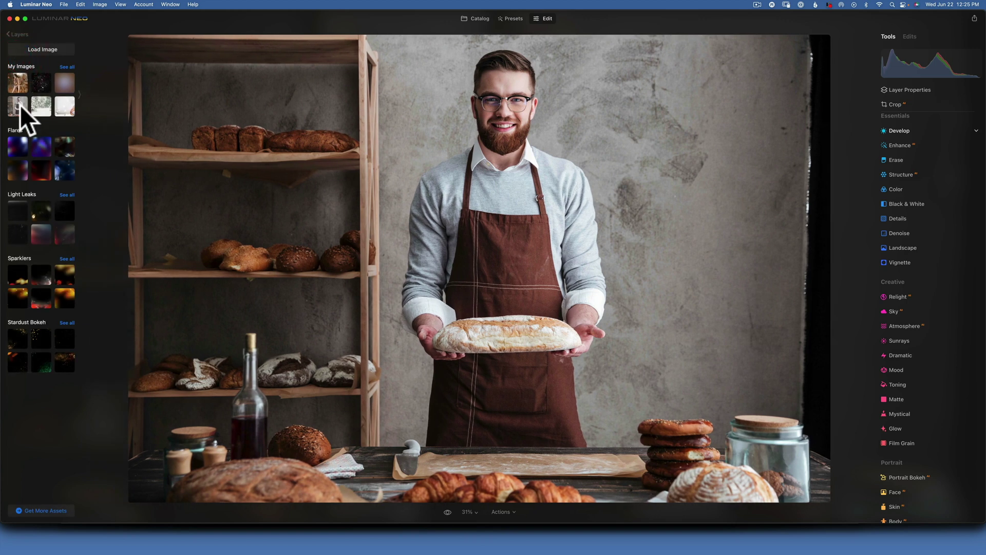
left_click(20, 106)
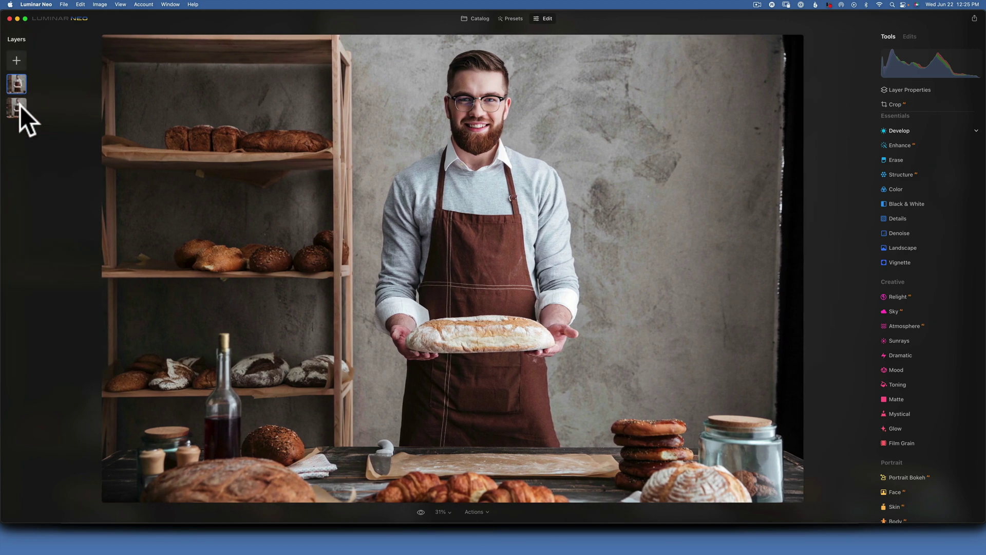
left_click(17, 83)
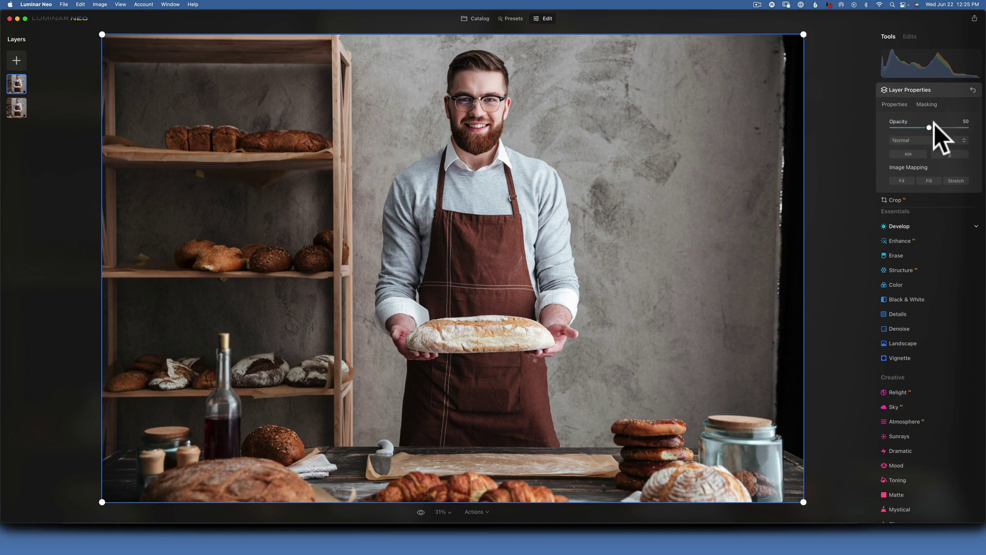
left_click(963, 128)
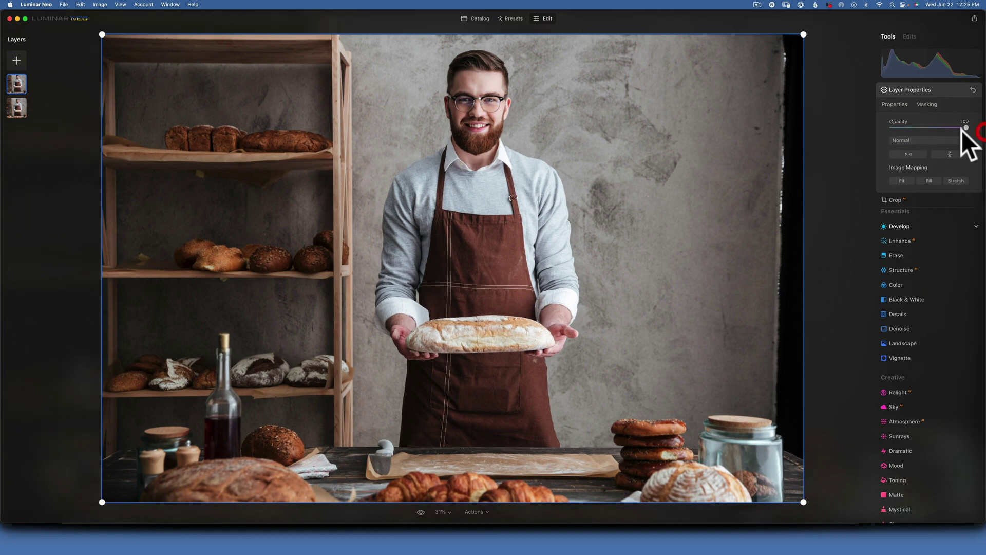
left_click(15, 108)
left_click(15, 84)
left_click(15, 105)
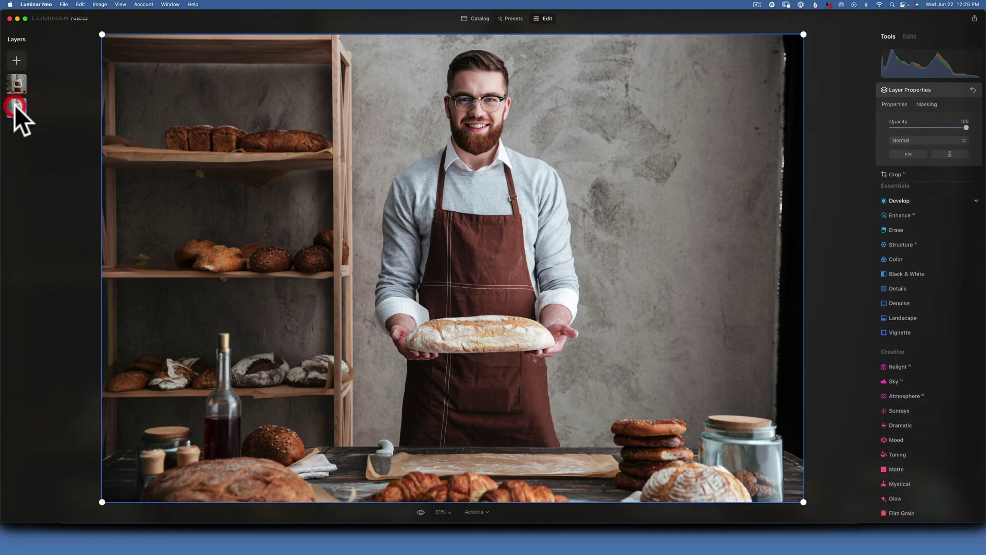
left_click(17, 85)
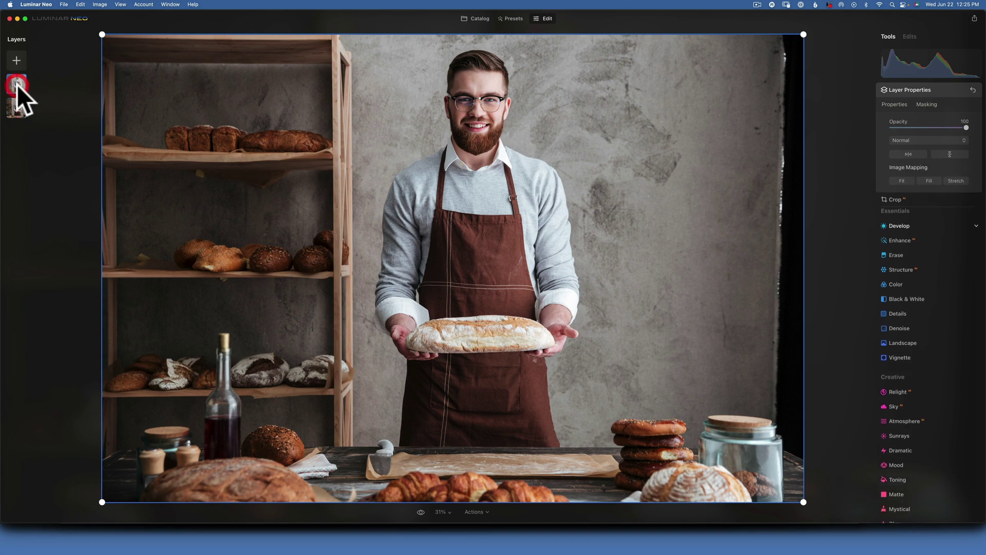
Remove the top layer's portrait background, briefly hiding the bottom layer to check the cut-out
left_click(929, 104)
left_click(918, 169)
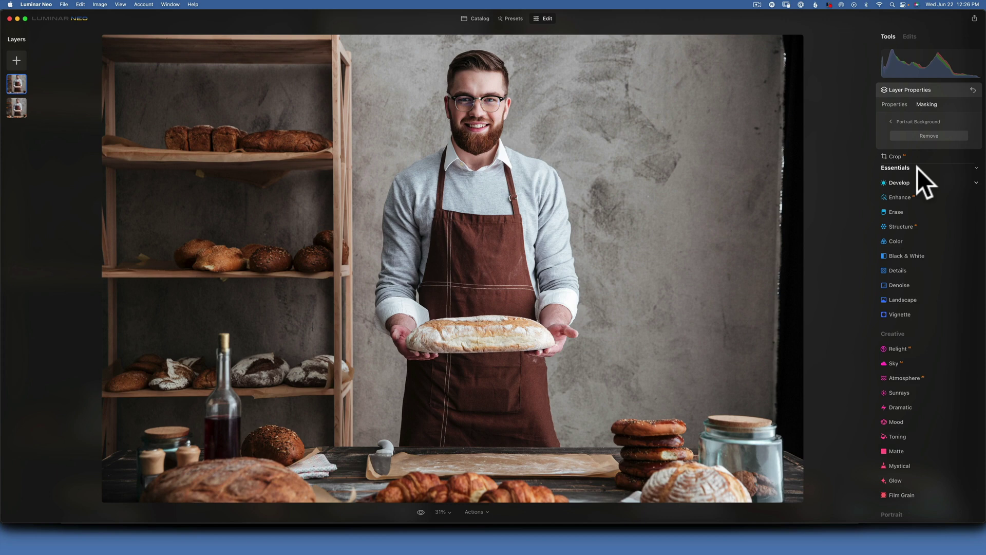
left_click(935, 136)
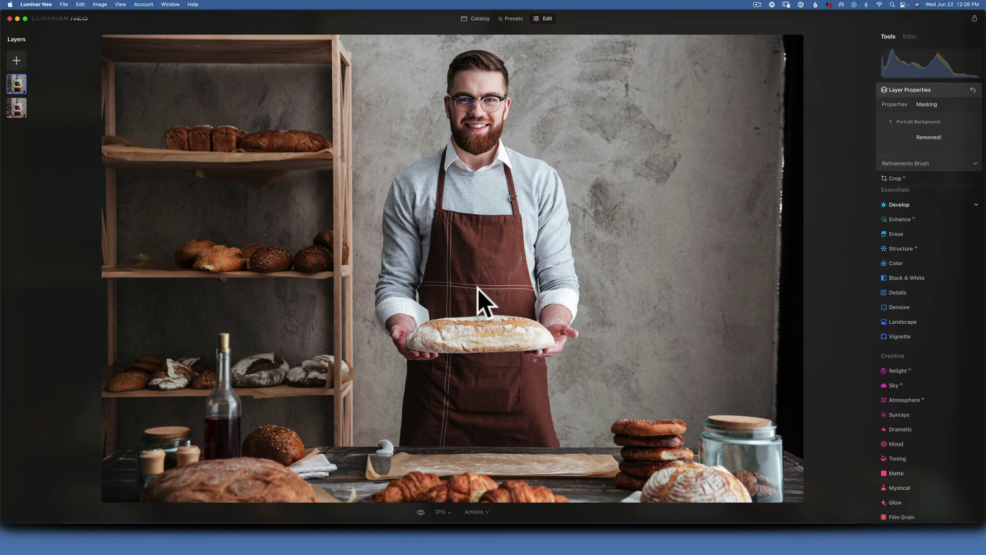
left_click(14, 105)
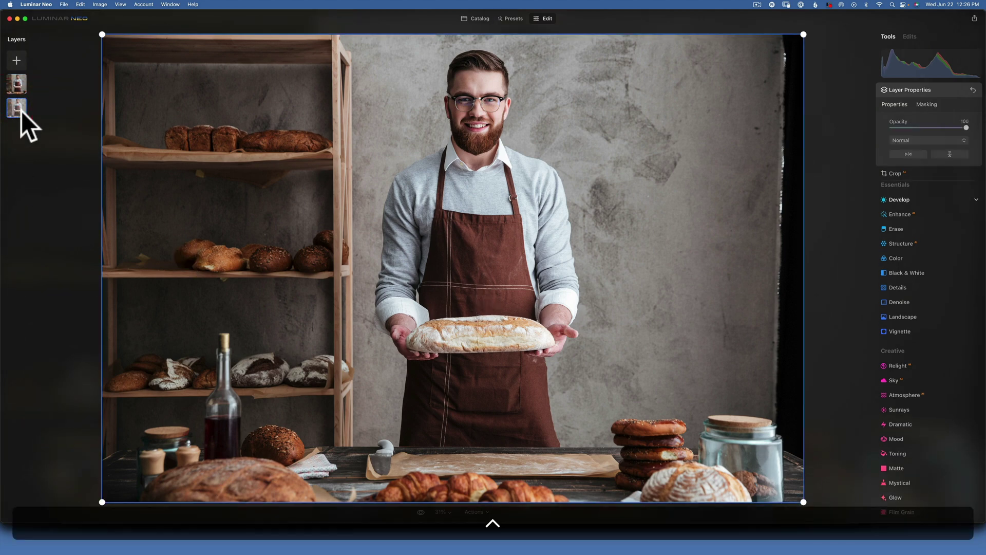
left_click(21, 110)
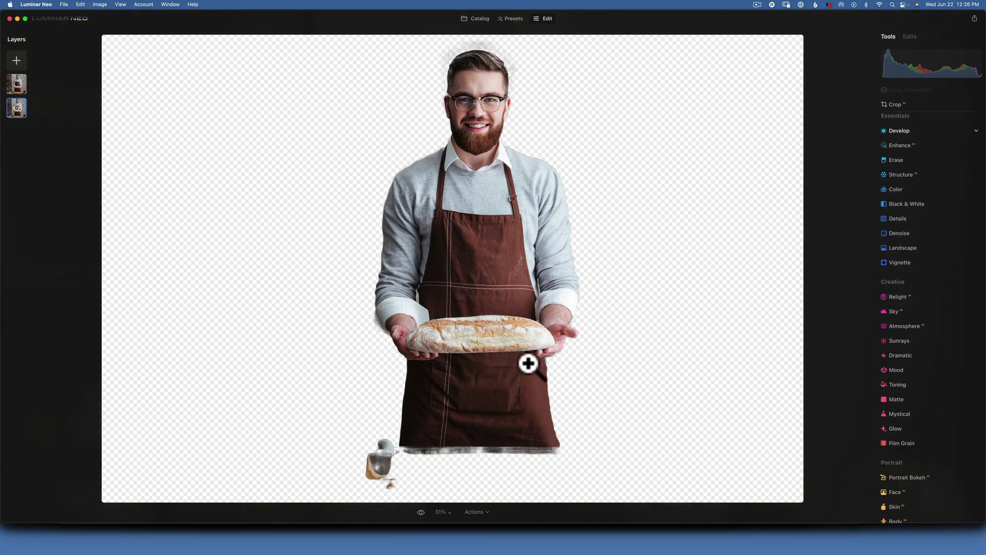
left_click(33, 112)
left_click(16, 78)
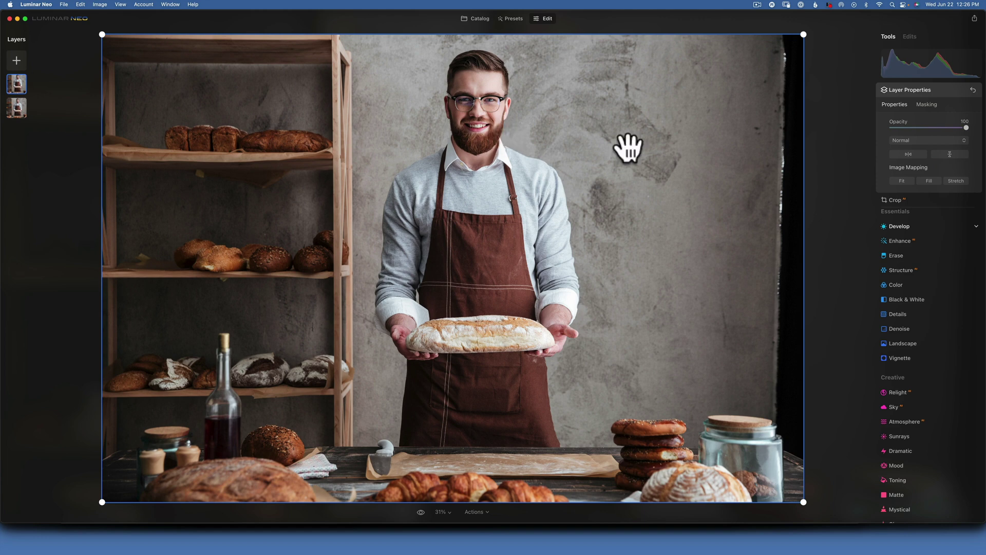
Raise the subject layer's exposure to 0.39 and draw a radial gradient ellipse by the head
left_click(897, 226)
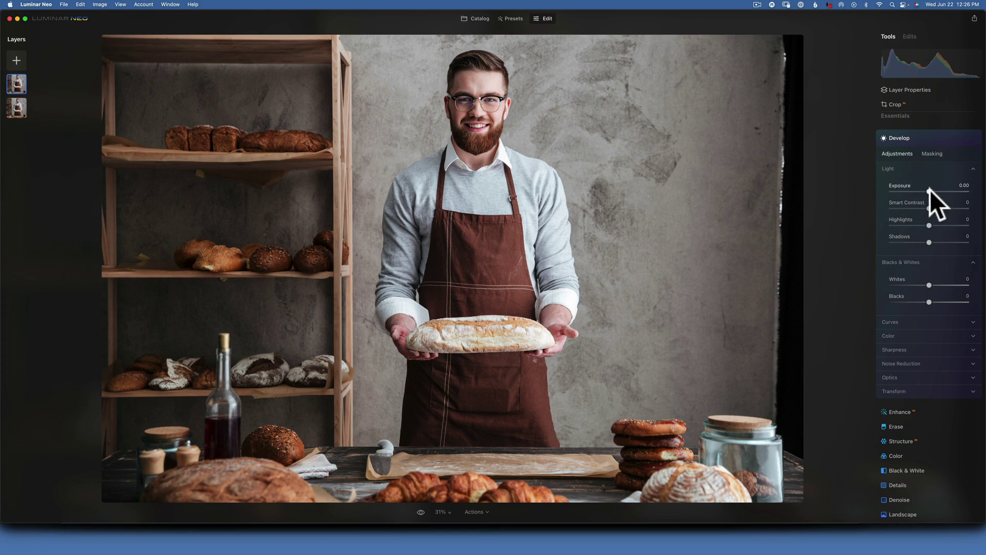
left_click_drag(930, 190, 933, 189)
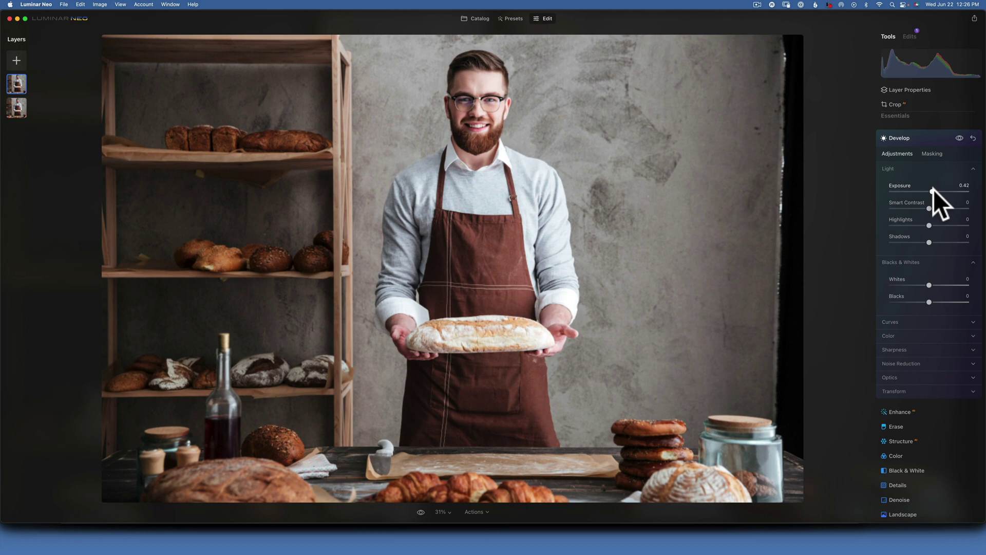
left_click(931, 154)
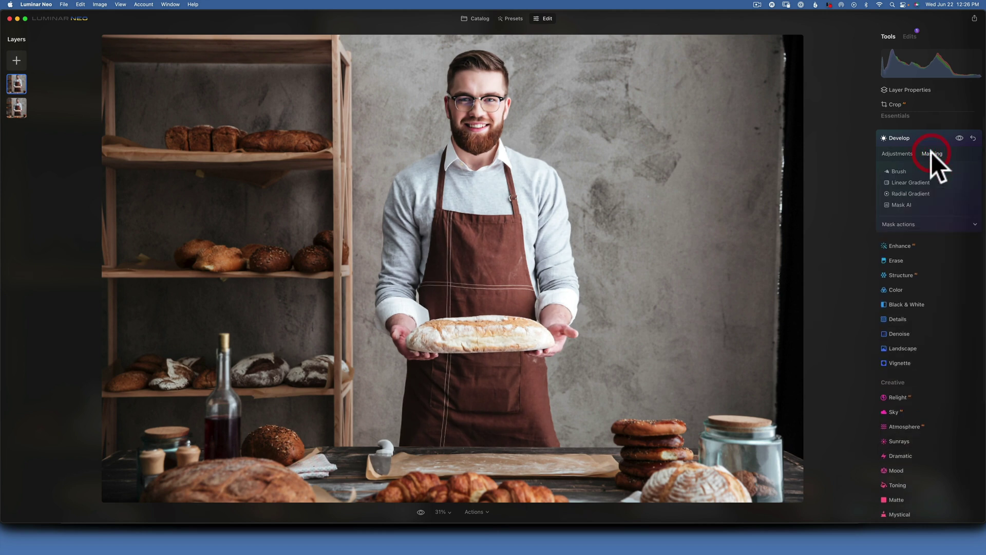
left_click(913, 194)
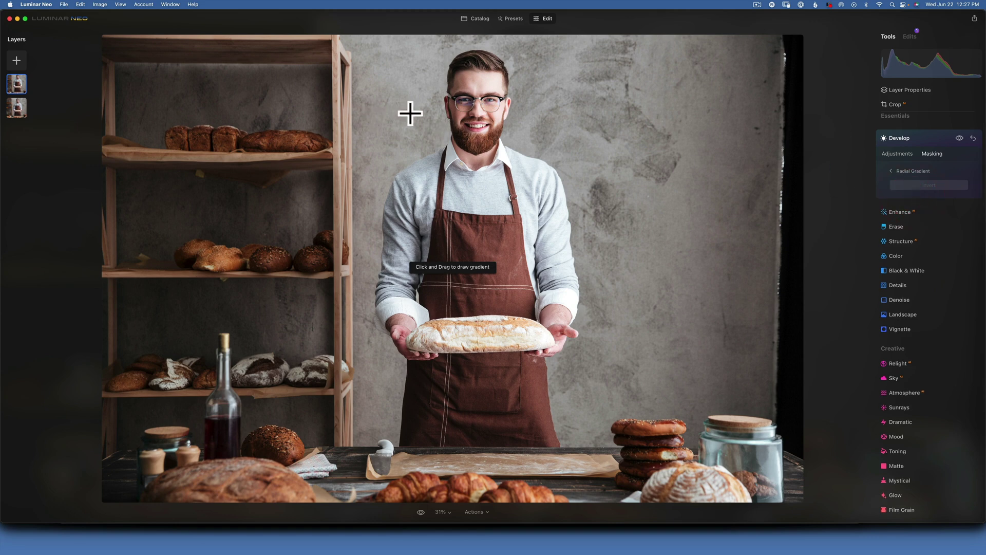
left_click_drag(417, 109, 425, 137)
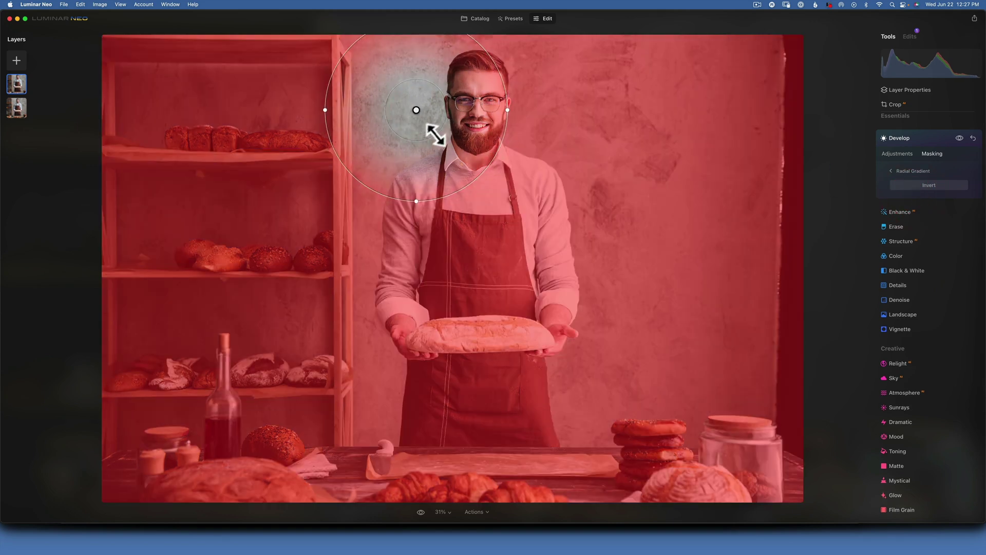
left_click_drag(416, 199, 416, 171)
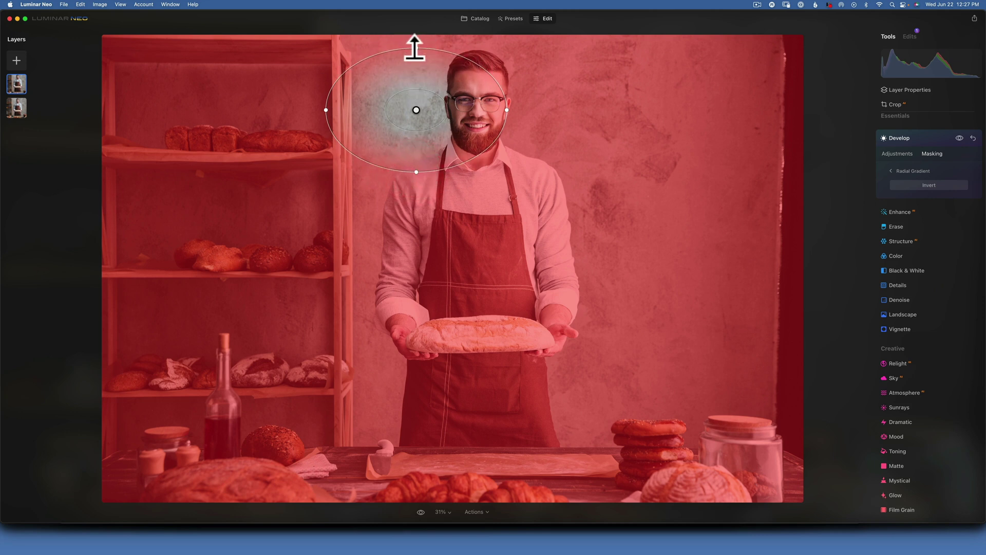
left_click_drag(414, 47, 416, 35)
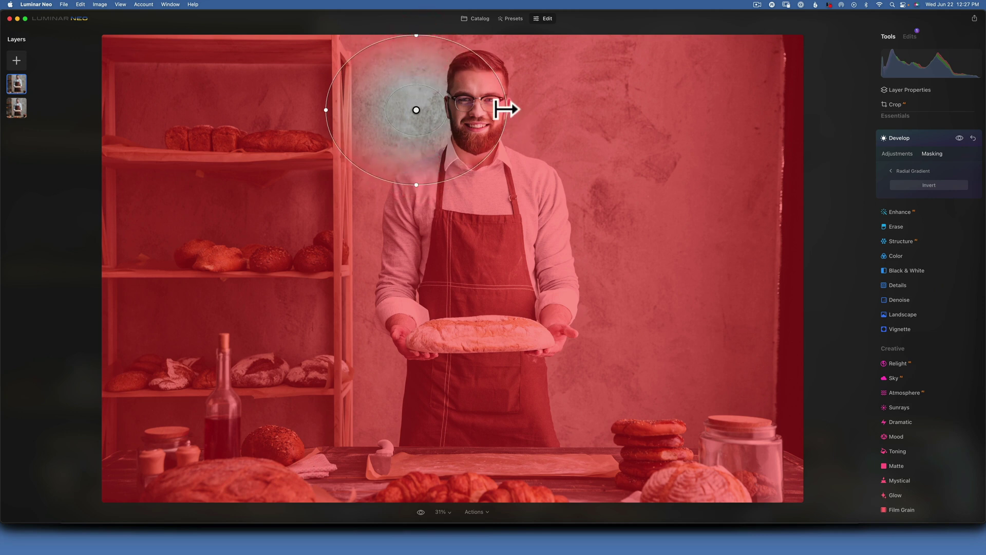
mouse_move(506, 110)
left_mouse_down()
mouse_move(478, 109)
mouse_move(489, 110)
left_mouse_up()
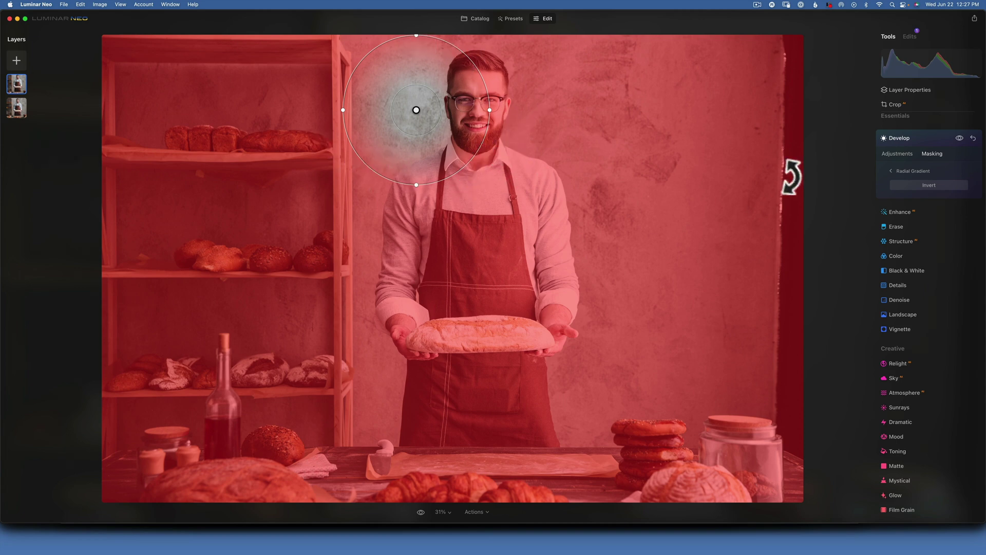
Invert the radial mask and reshape it tightly around the man's head
left_click(927, 184)
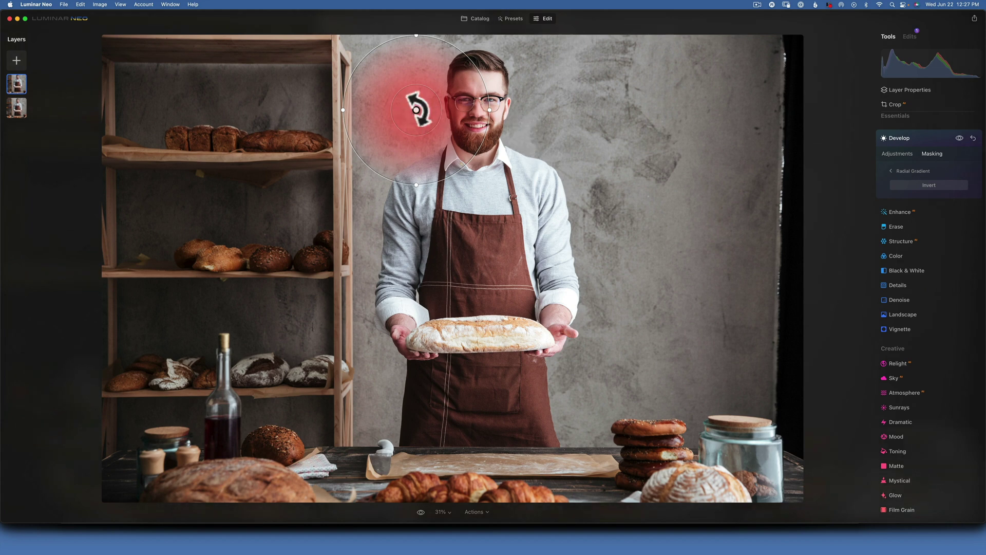
left_click_drag(406, 101, 427, 110)
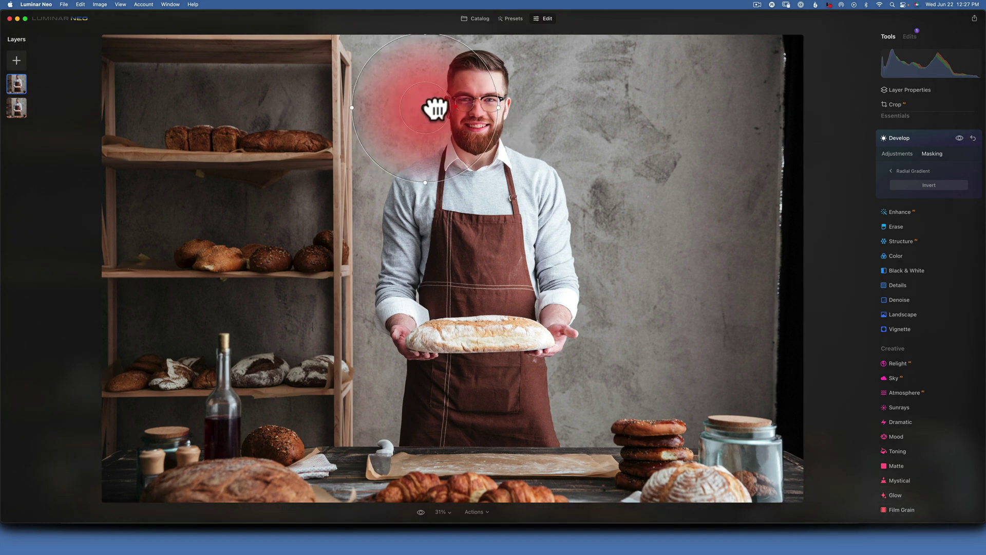
left_click_drag(501, 108, 433, 108)
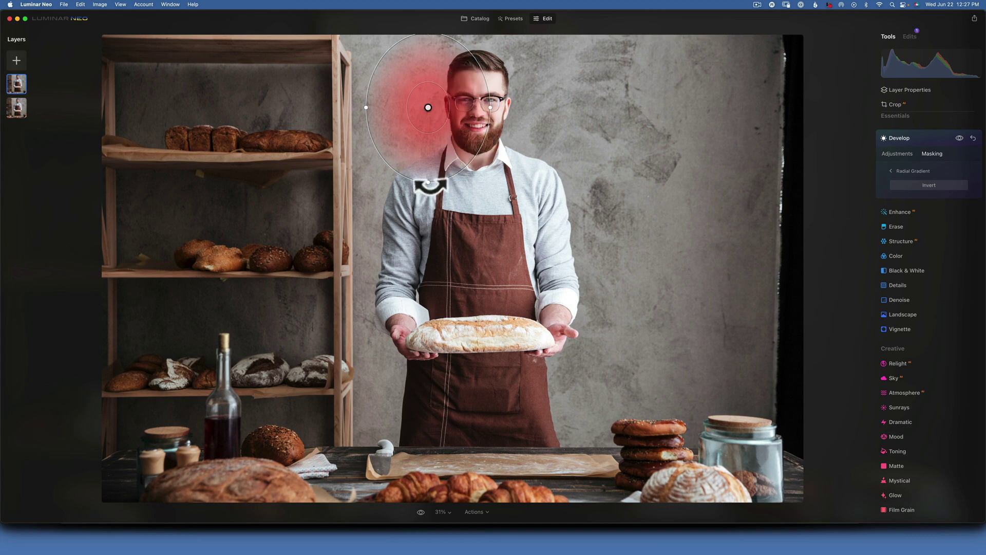
left_click_drag(428, 182, 427, 167)
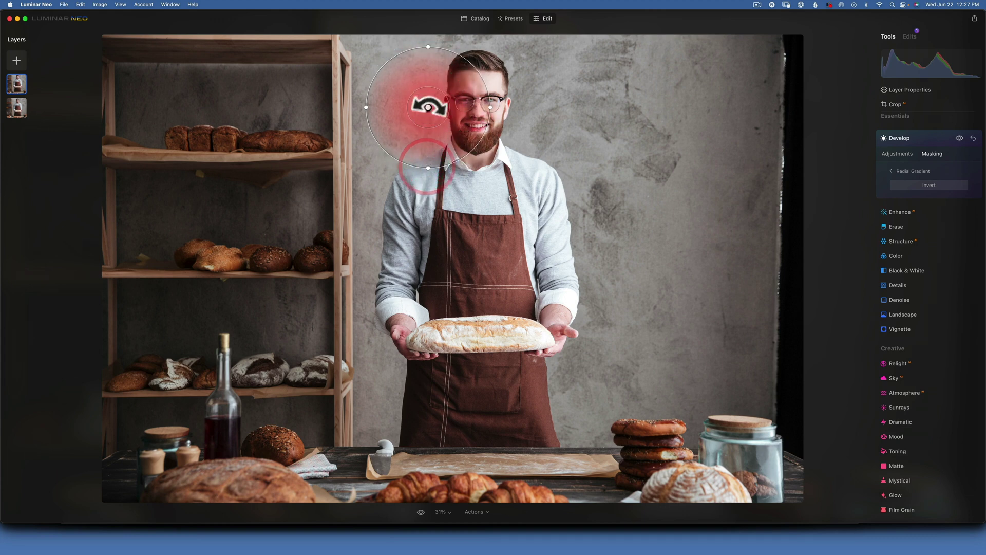
left_click_drag(427, 107, 430, 107)
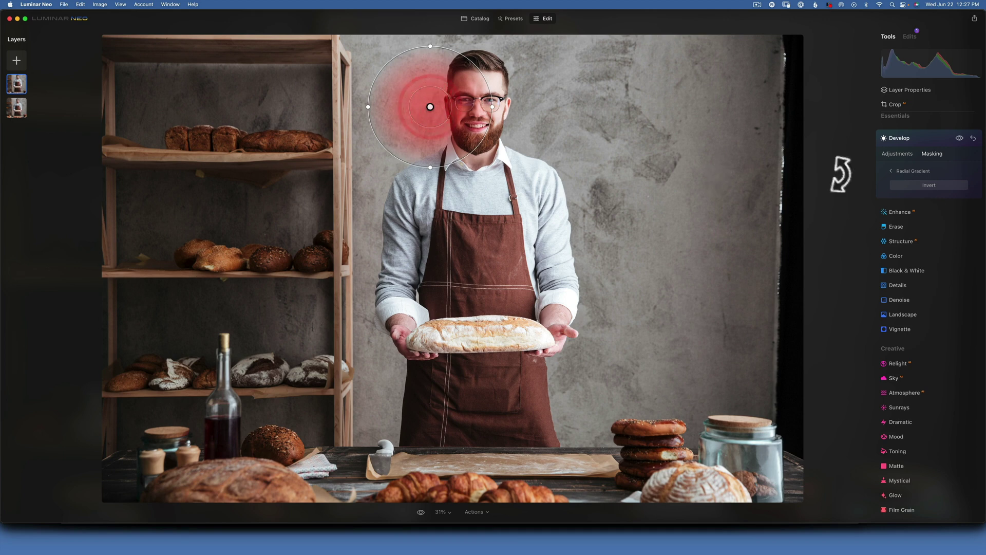
Toggle the brightening off and on to compare before and after
left_click(899, 153)
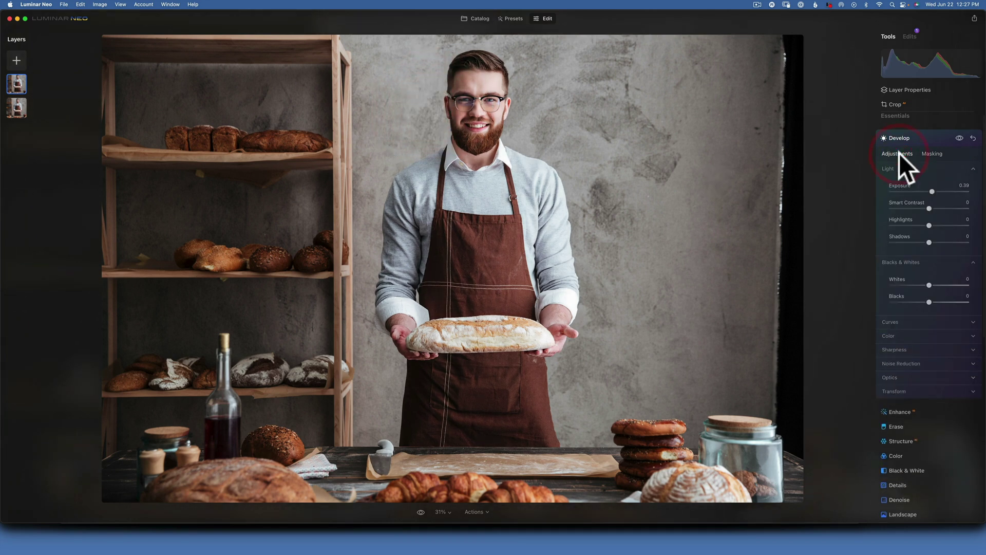
left_click(961, 137)
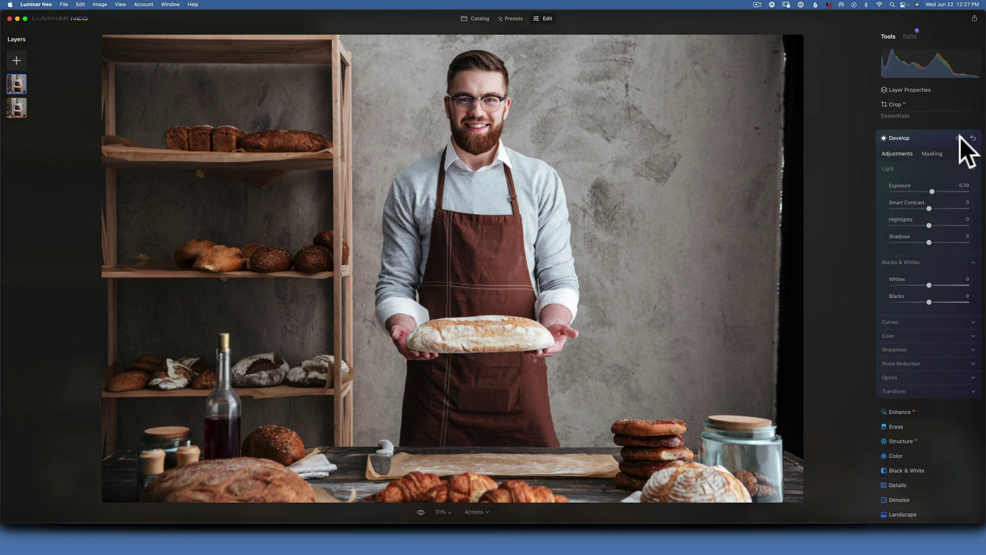
left_click(960, 137)
left_click(960, 138)
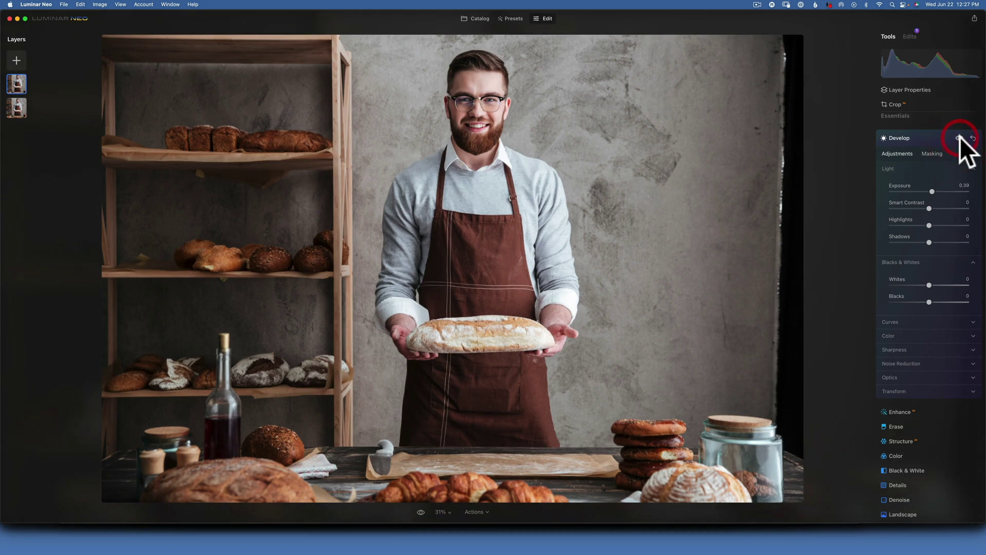
left_click(960, 138)
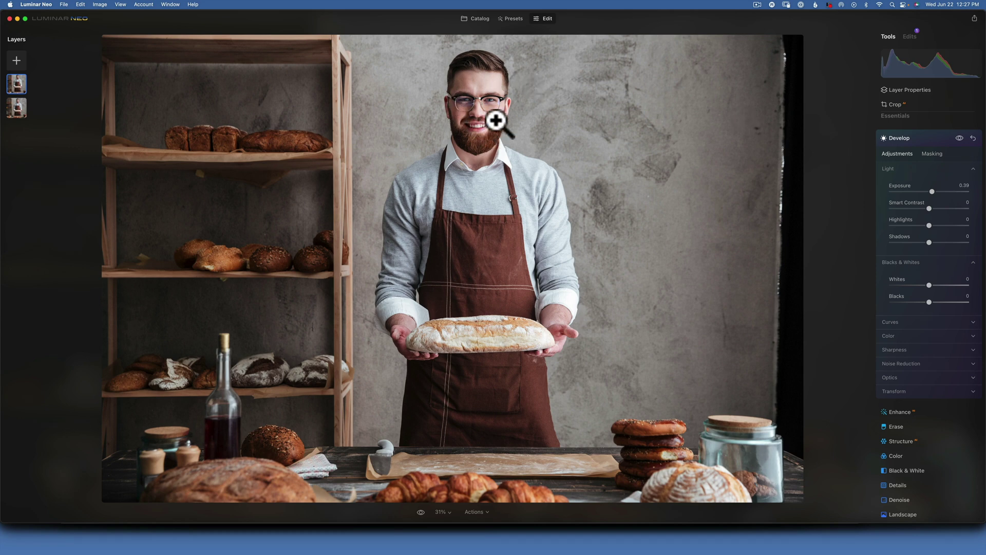
Lower the current layer's exposure to -0.41
left_click(907, 135)
left_click(902, 129)
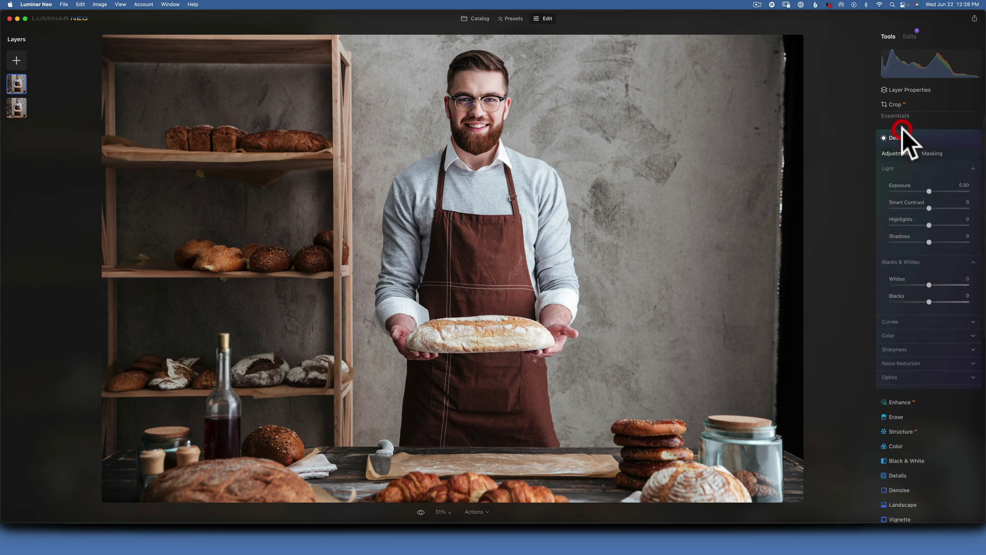
left_click_drag(927, 191, 925, 191)
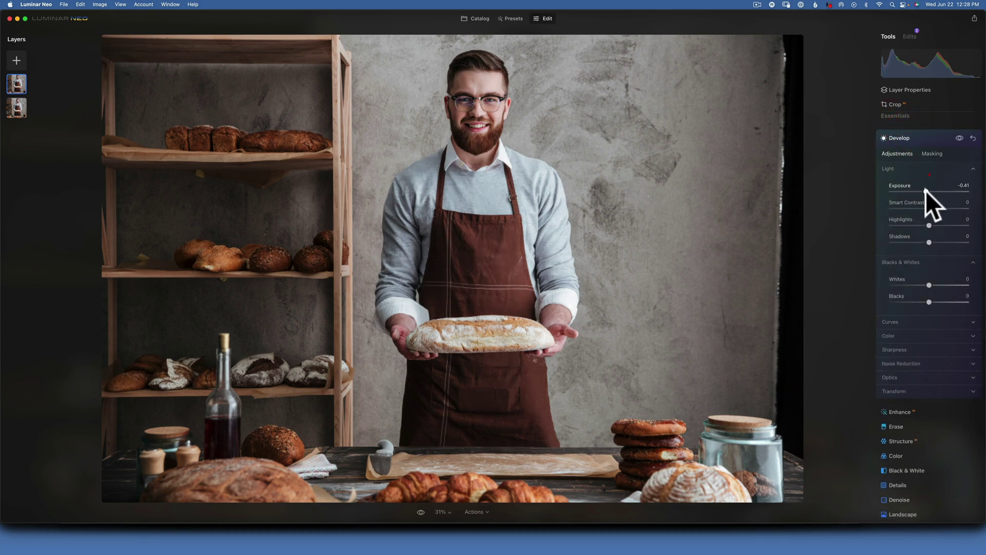
Limit the darkening with an inverted radial gradient ellipse over the baker's head
left_click(933, 152)
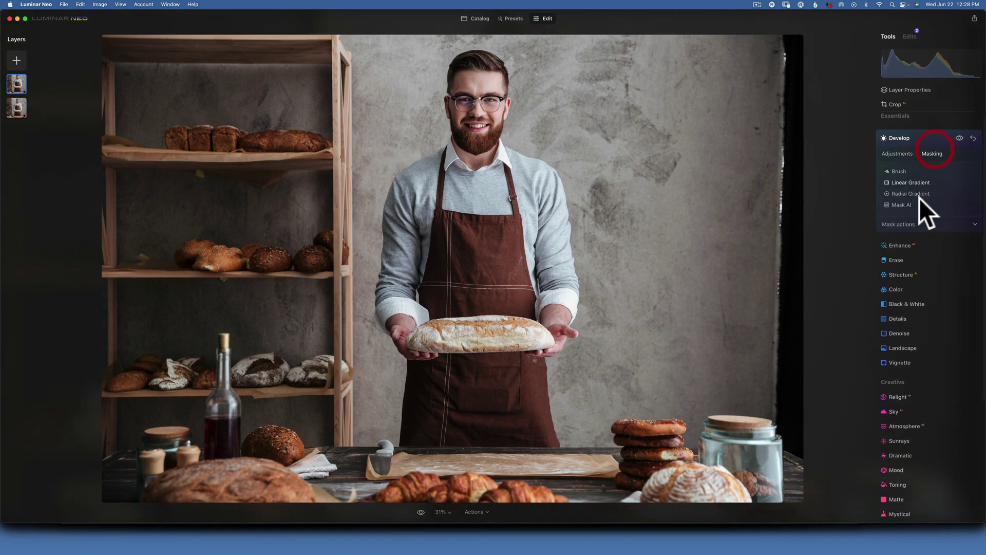
left_click(916, 193)
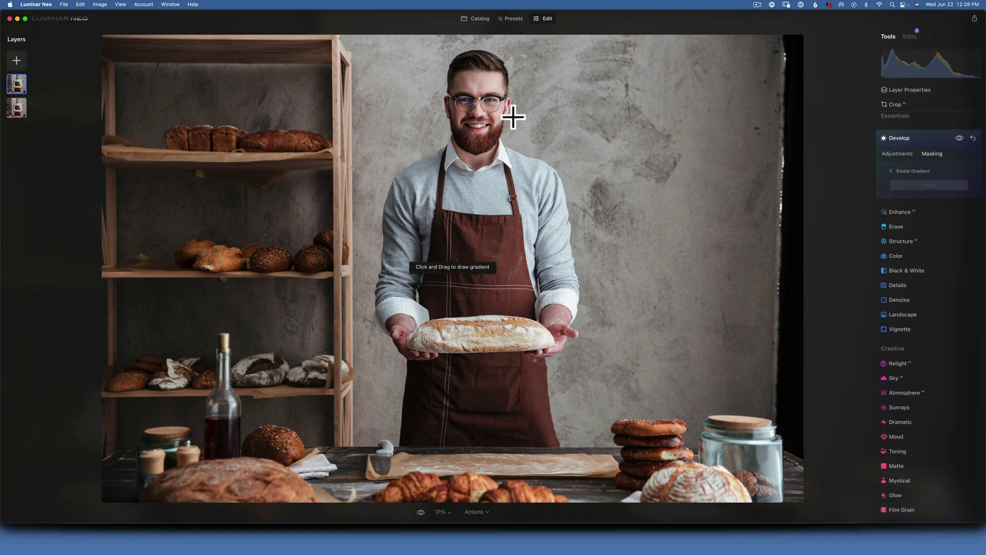
left_click_drag(519, 110, 544, 132)
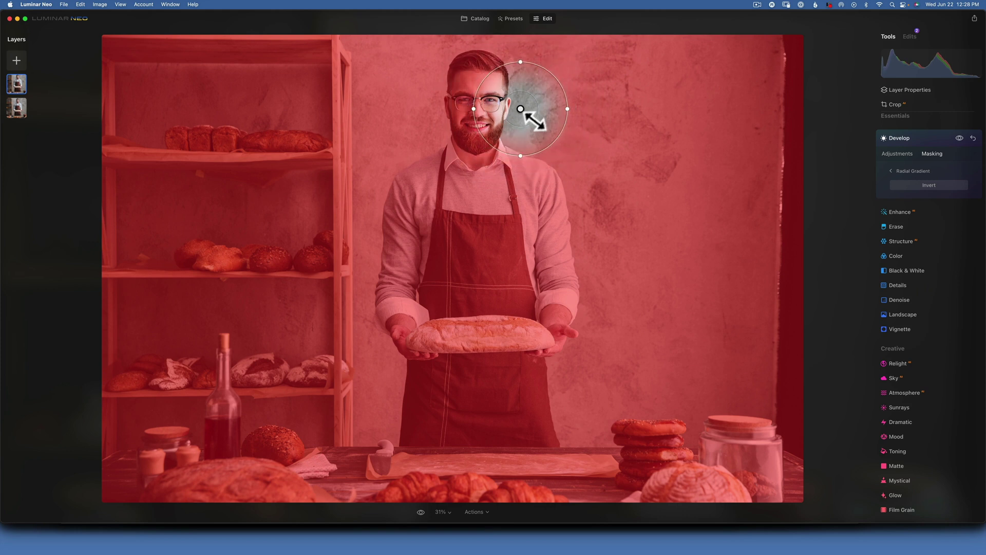
left_click_drag(521, 60, 515, 48)
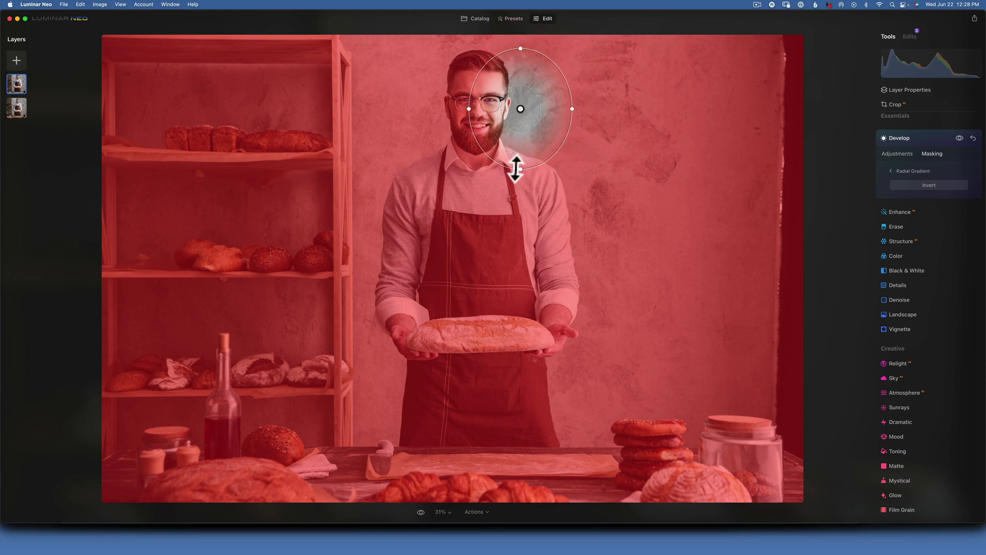
left_click_drag(519, 166, 520, 160)
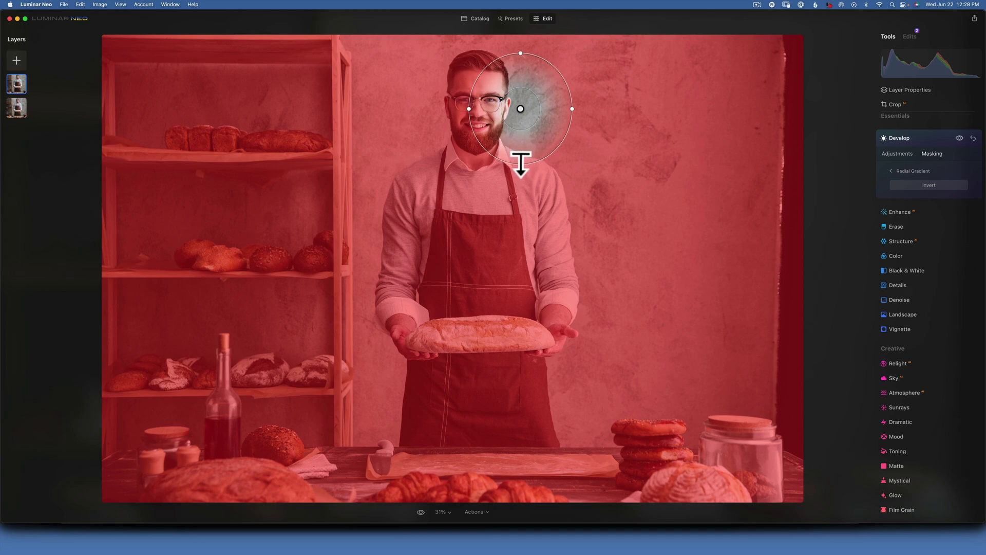
left_click(931, 184)
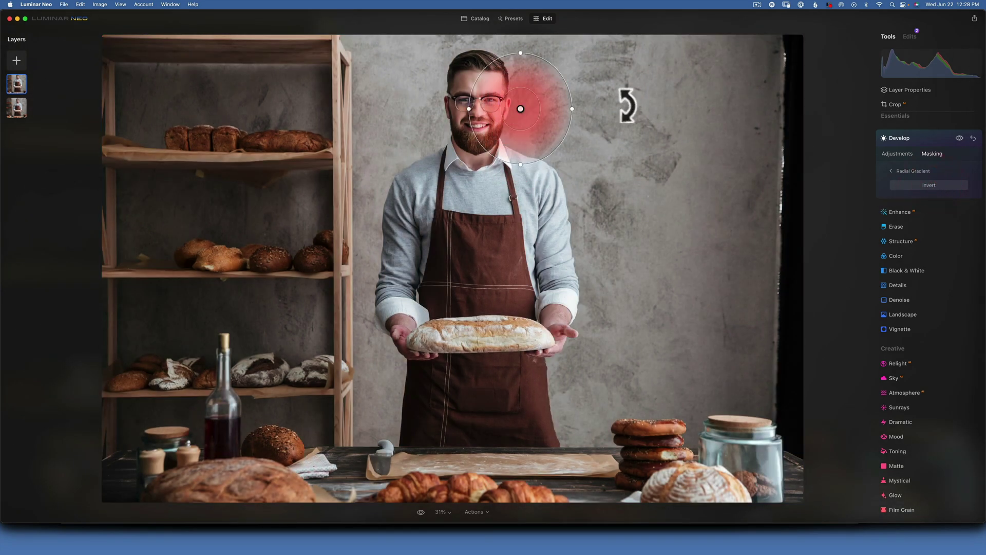
left_click_drag(508, 87, 516, 83)
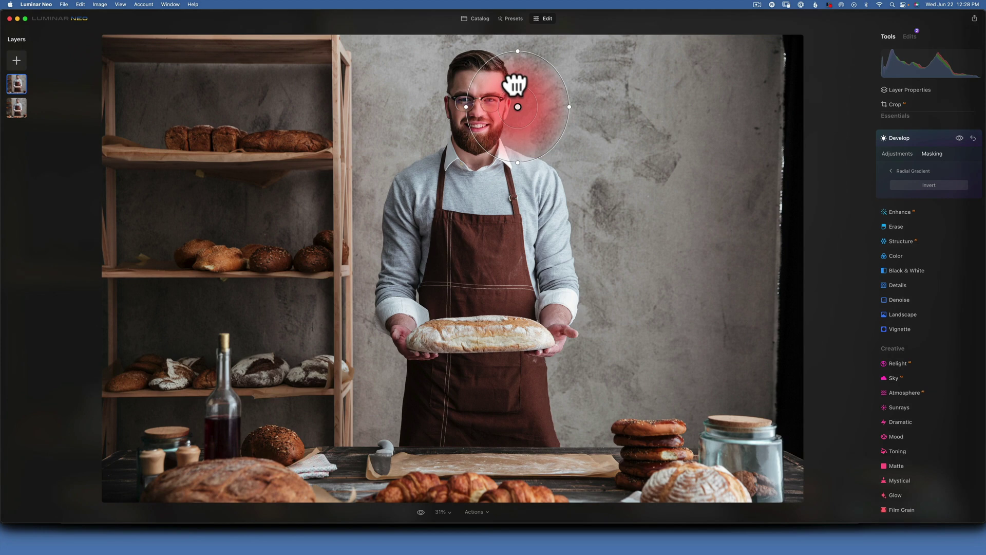
Toggle the exposure change off and on to compare
left_click(898, 154)
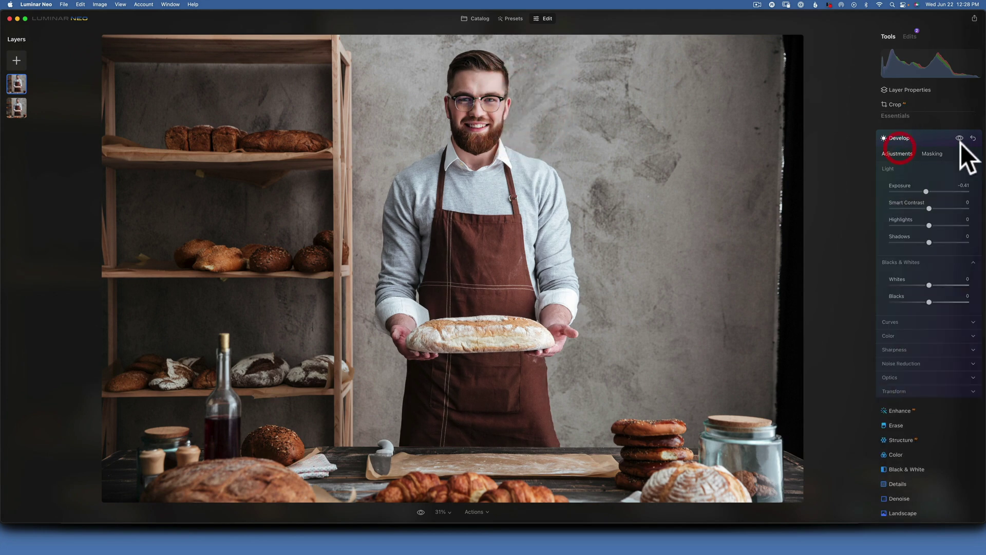
left_click(960, 136)
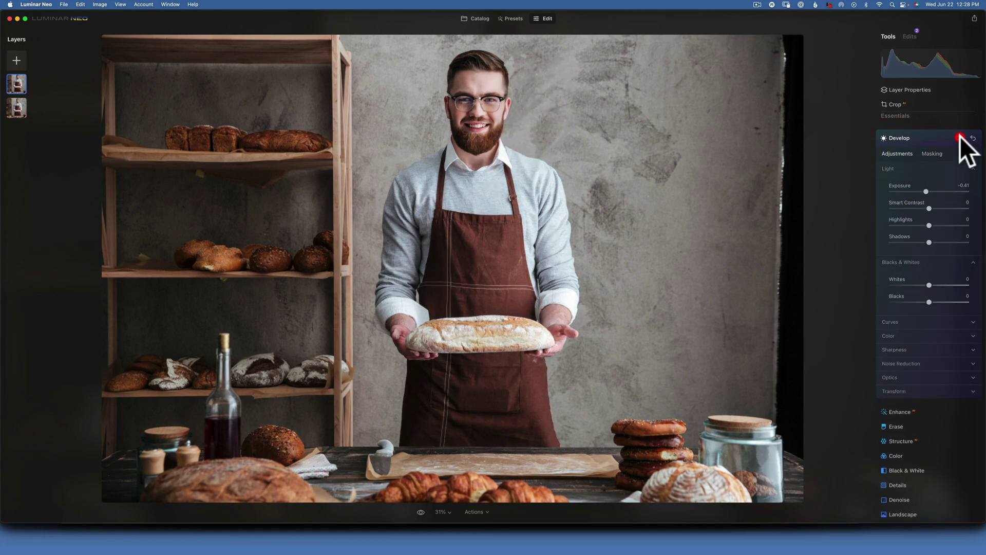
left_click(959, 137)
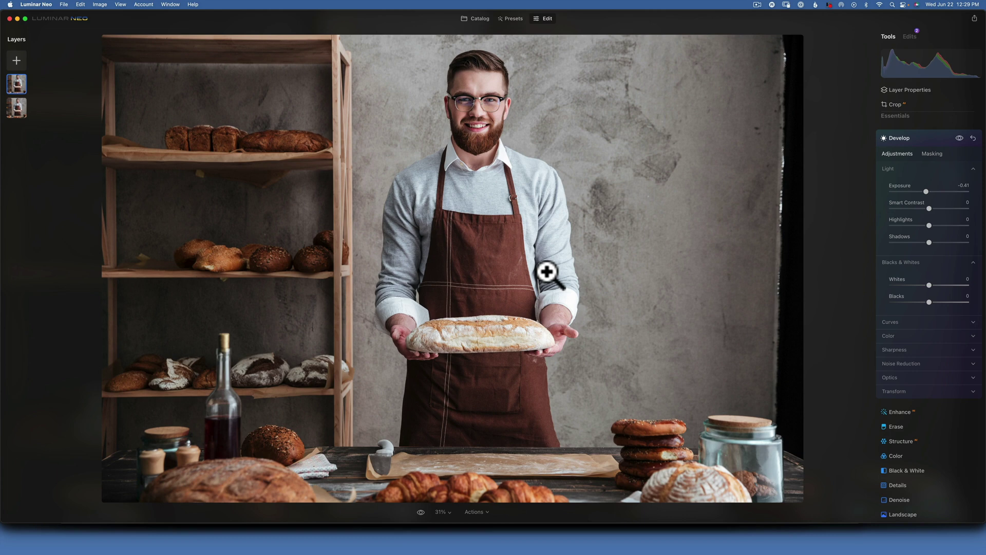
Collapse the Develop light adjustments to show the full tool list
left_click(910, 137)
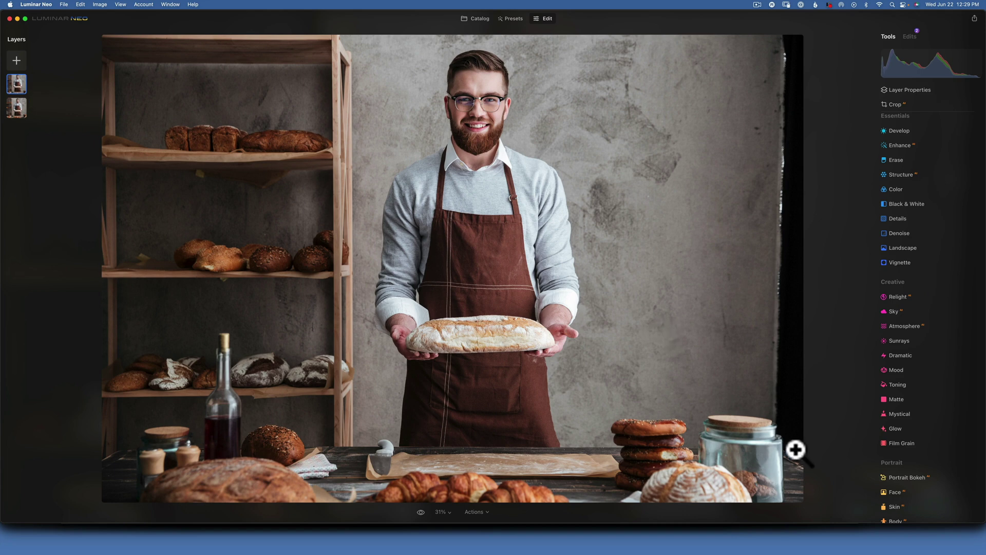
Set Toning to amount 100 with a blue highlight tint at hue 219, saturation about 71
left_click(900, 383)
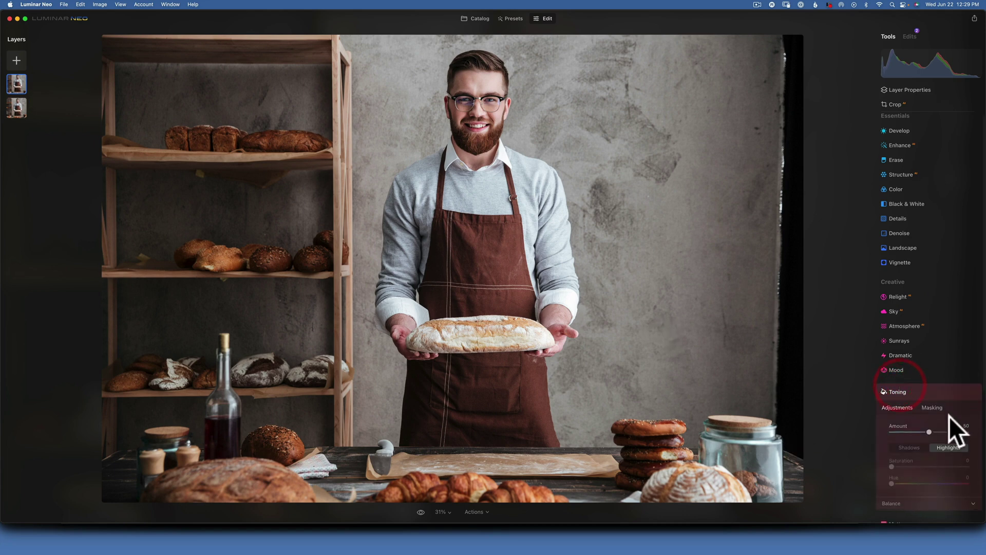
left_click_drag(929, 431, 972, 432)
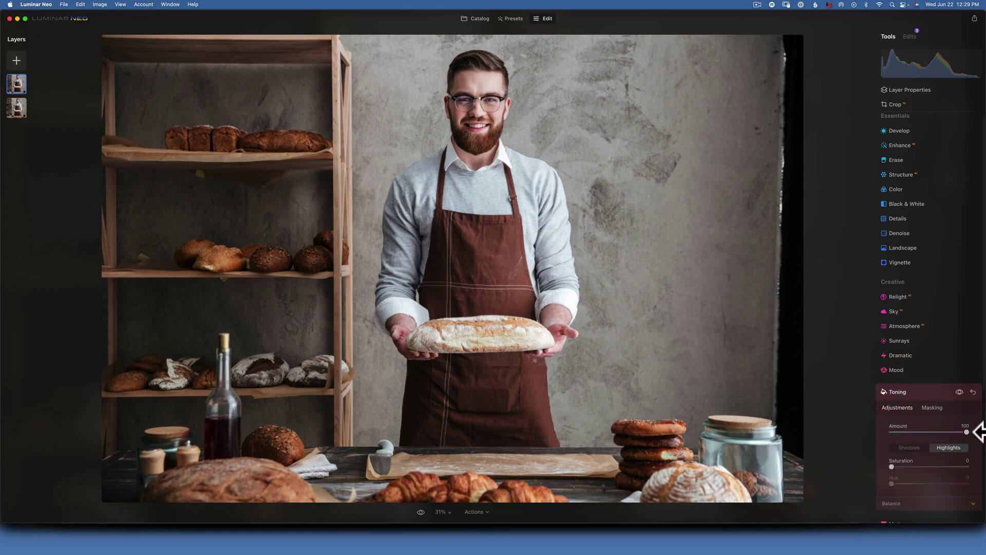
left_click(956, 448)
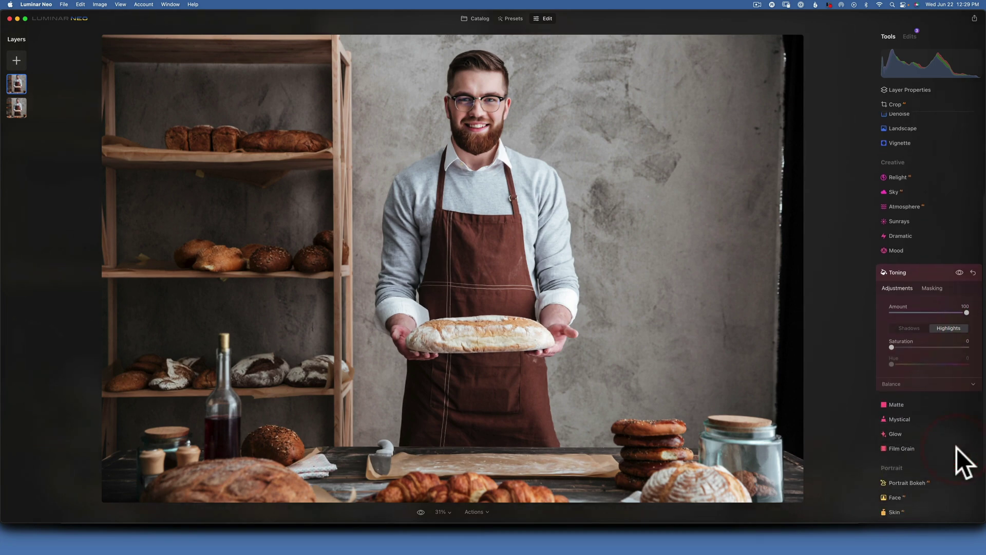
left_click(893, 325)
left_click_drag(912, 323, 963, 324)
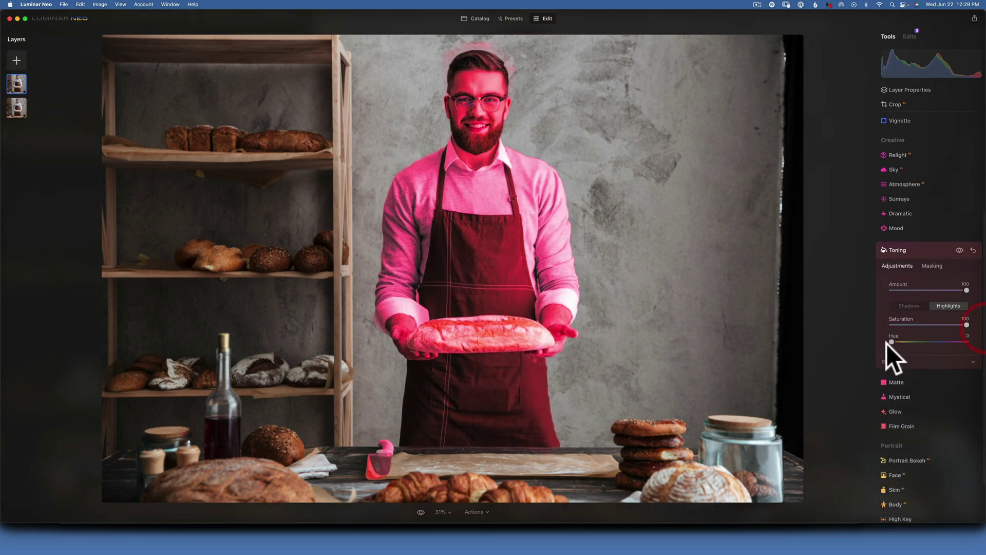
left_click_drag(890, 342, 941, 342)
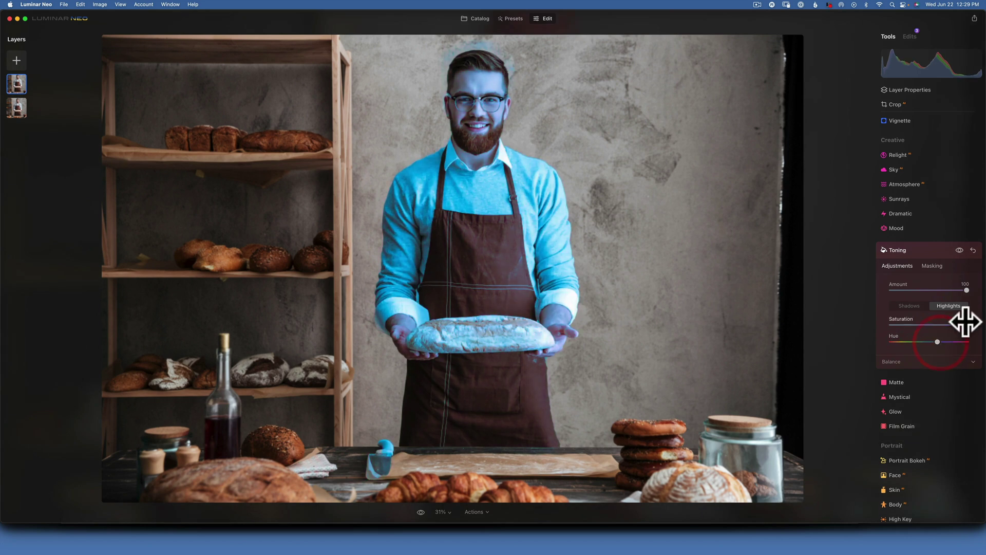
left_click_drag(965, 324, 947, 323)
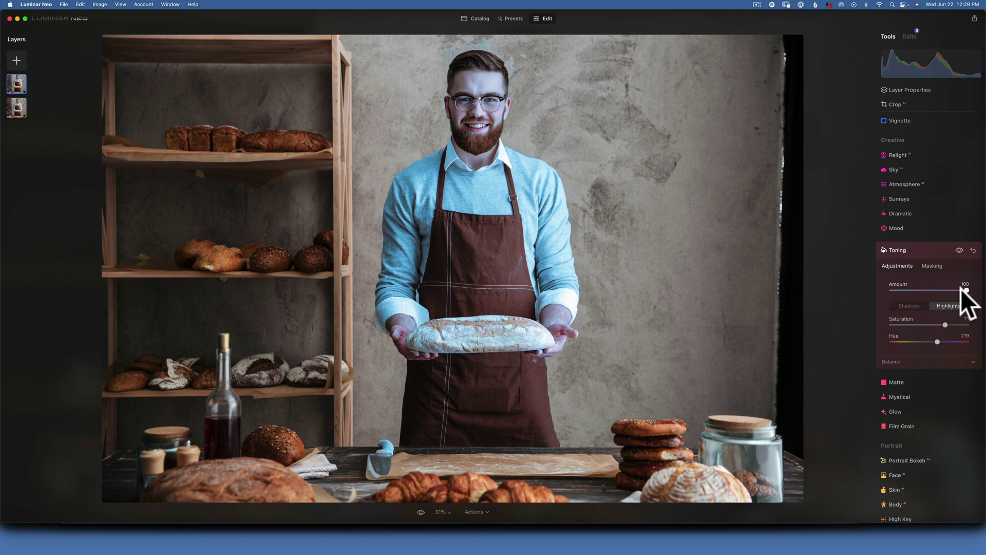
left_click(930, 265)
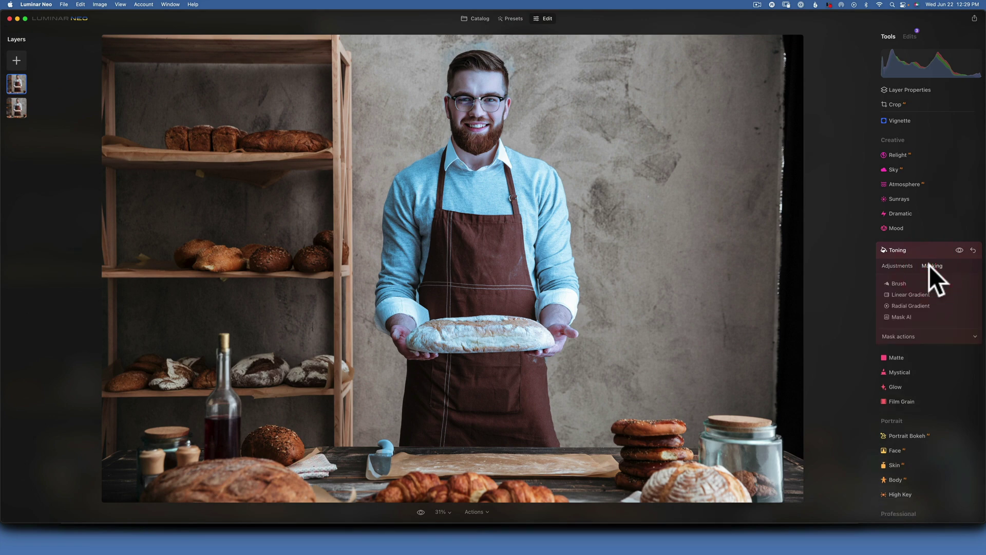
Switch the tint mask to Brush, zoom onto the sweater, and set softness 21, size 148
left_click(904, 281)
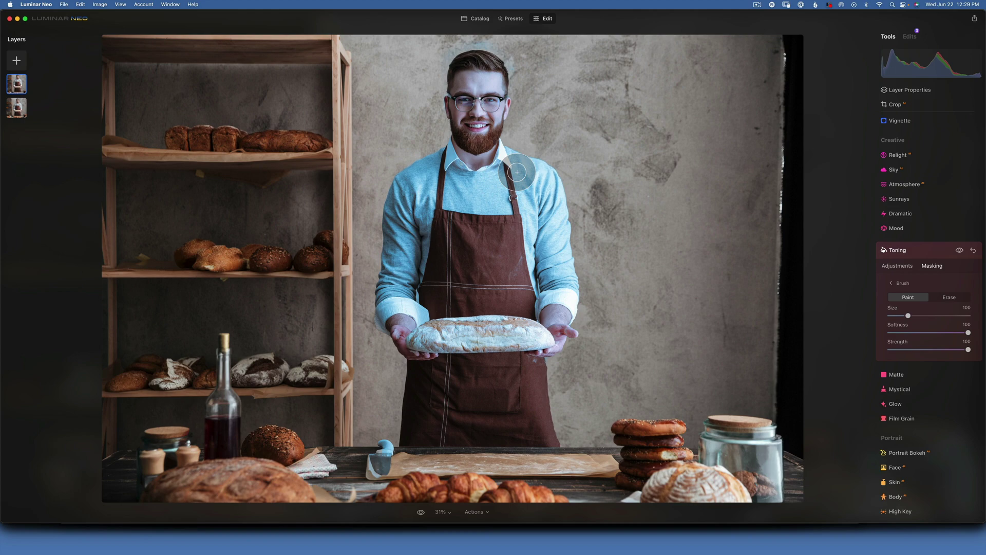
key("super+equal")
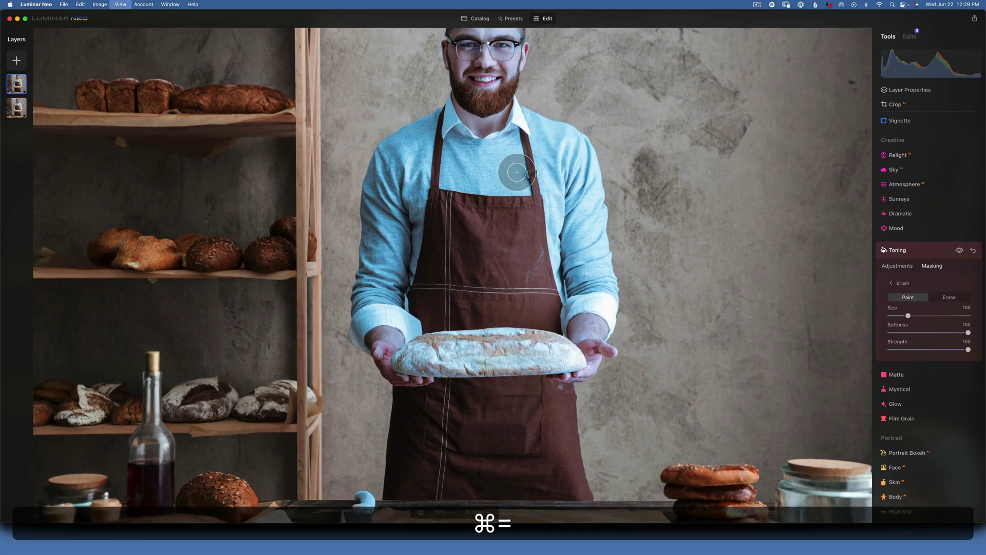
key("super+equal")
left_click_drag(583, 131, 386, 317)
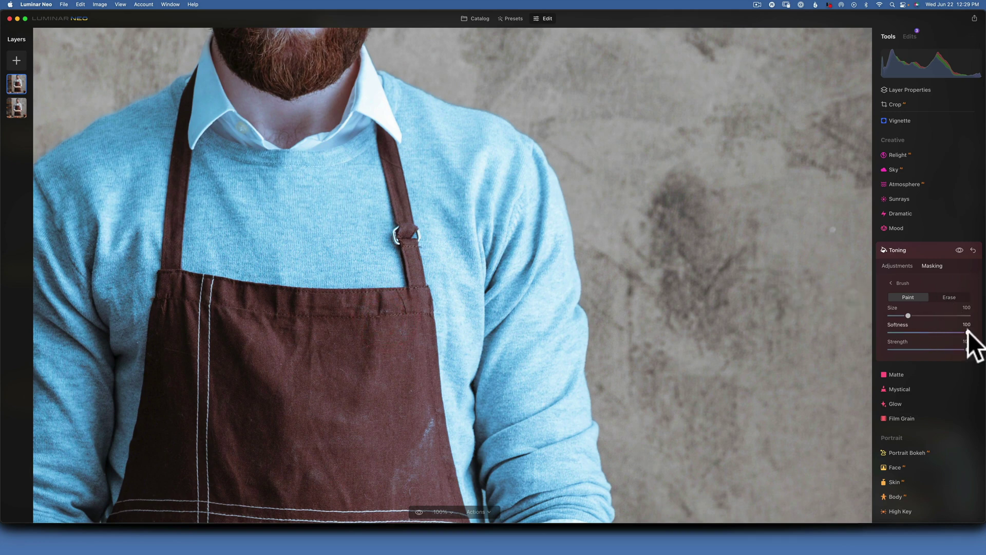
left_click_drag(968, 332, 902, 331)
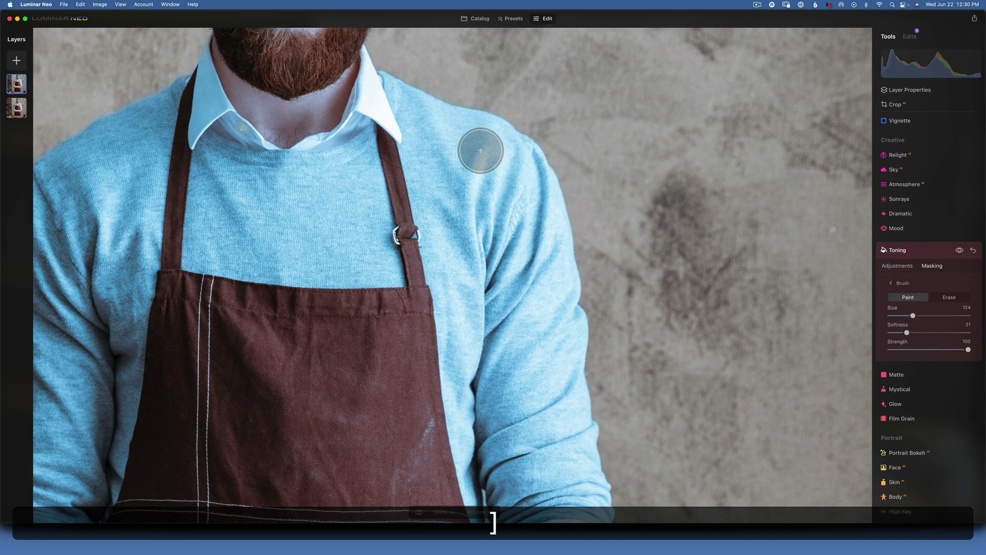
key("bracketright")
key("bracketright")
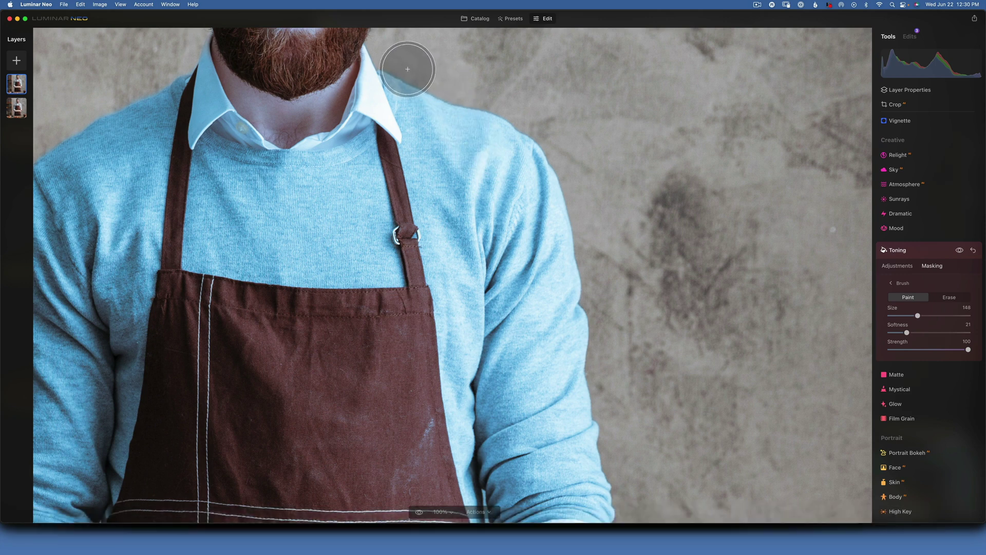
Paint the tint mask over shoulder, arm and sleeve, using a size-28 brush on the cuff edge
left_click_drag(407, 69, 451, 99)
mouse_move(507, 157)
left_mouse_down()
mouse_move(562, 283)
mouse_move(577, 429)
mouse_move(521, 100)
mouse_move(548, 320)
mouse_move(529, 385)
mouse_move(452, 177)
mouse_move(455, 132)
mouse_move(510, 184)
mouse_move(565, 209)
mouse_move(617, 282)
mouse_move(689, 299)
mouse_move(671, 242)
left_mouse_up()
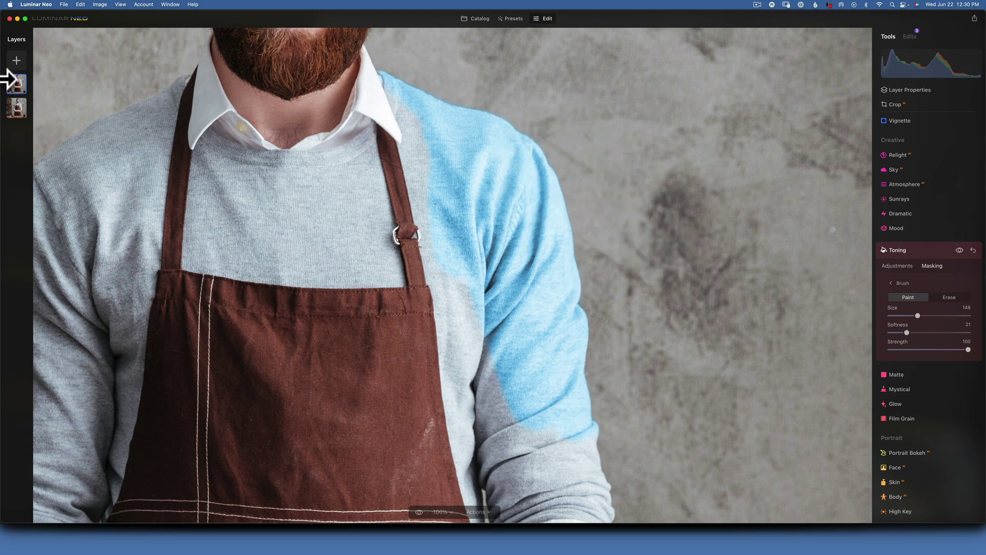
mouse_move(466, 221)
left_mouse_down()
mouse_move(485, 416)
mouse_move(513, 347)
mouse_move(468, 286)
mouse_move(440, 114)
left_mouse_up()
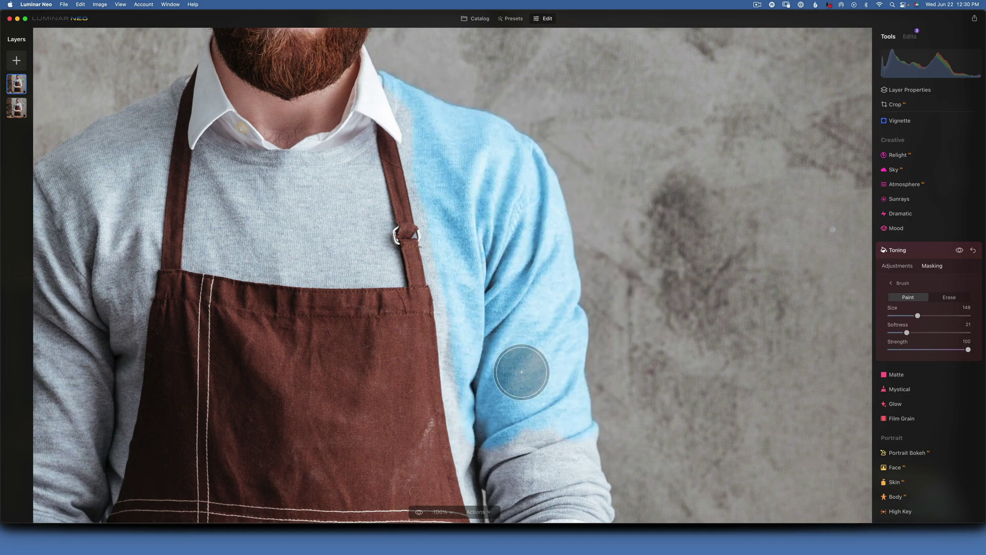
scroll(522, 370, "down", 2)
scroll(528, 370, "down", 3)
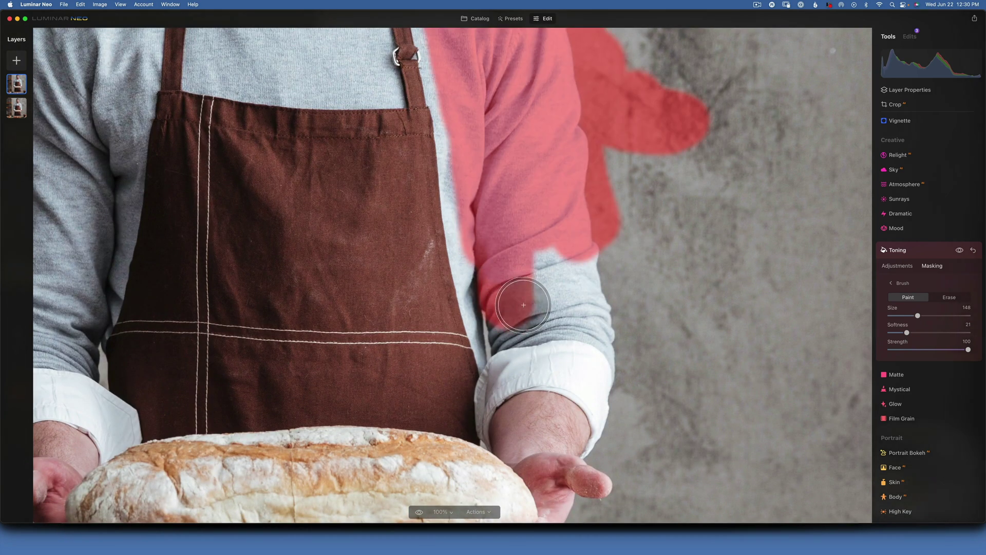
left_click_drag(524, 304, 544, 256)
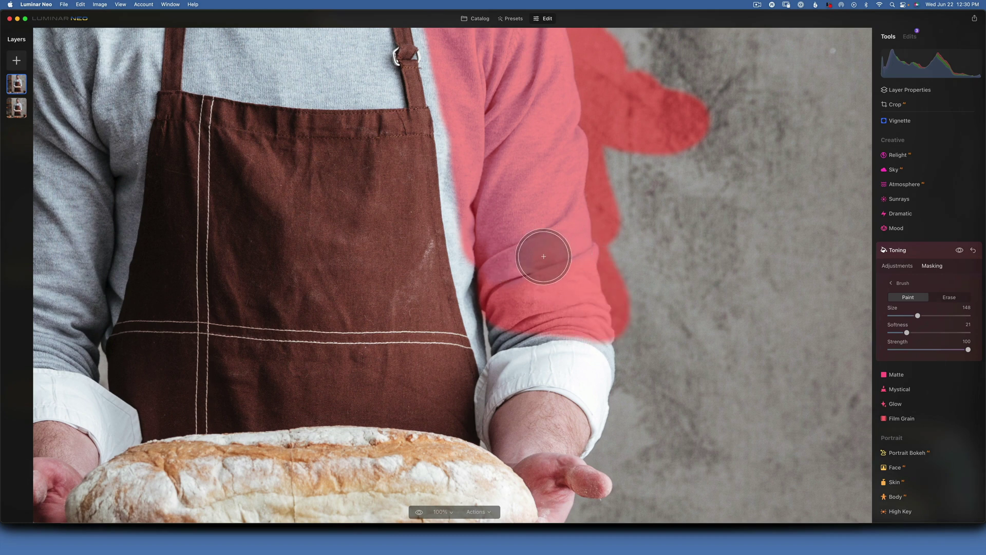
key("bracketleft")
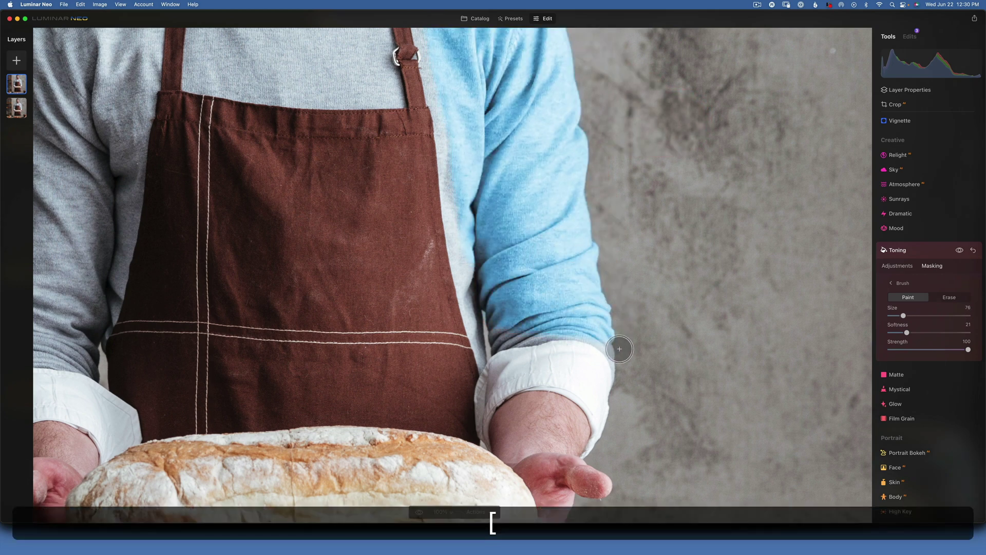
key("bracketleft")
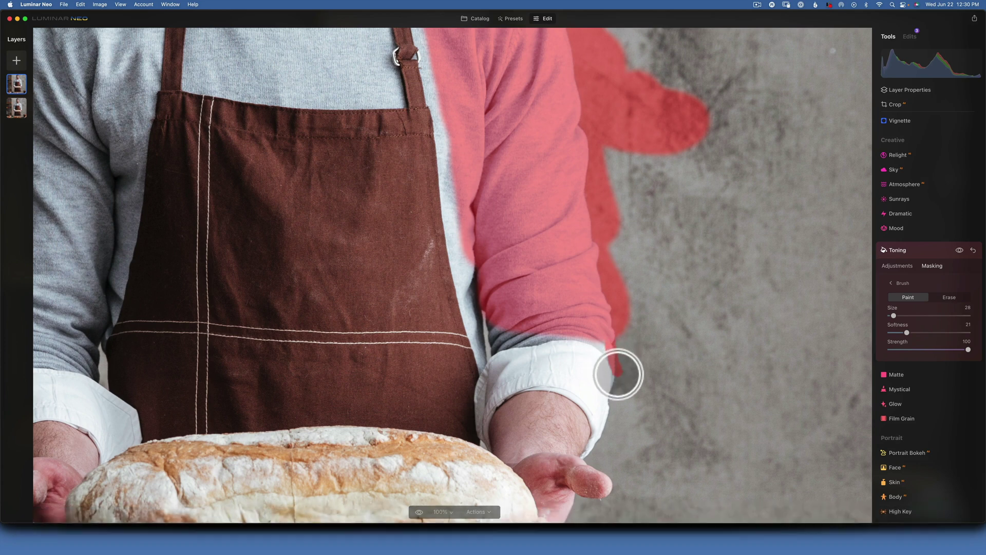
mouse_move(619, 374)
left_mouse_down()
mouse_move(579, 336)
mouse_move(539, 331)
mouse_move(517, 341)
mouse_move(550, 331)
left_mouse_up()
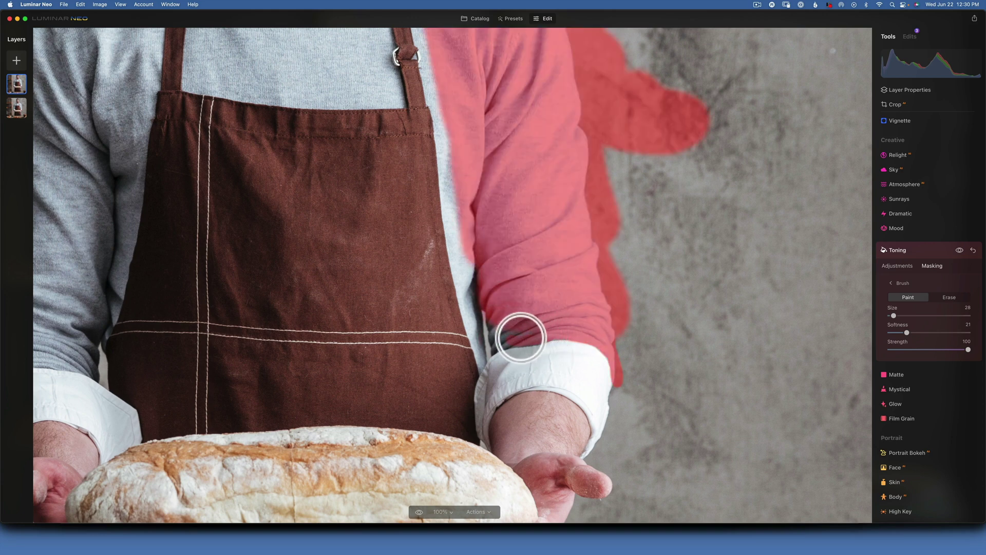
mouse_move(496, 344)
left_mouse_down()
mouse_move(493, 322)
mouse_move(511, 335)
left_mouse_up()
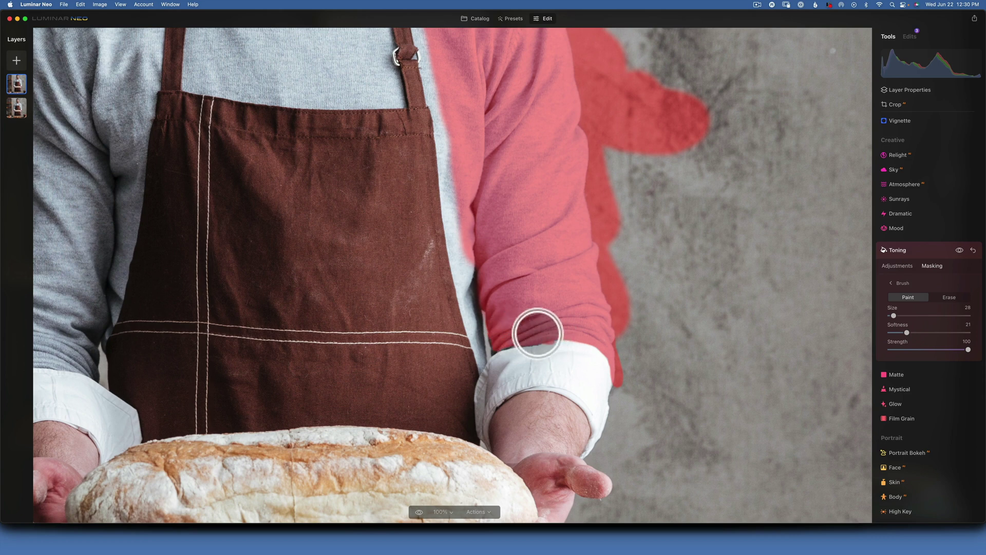
Touch up the sleeve mask beside the apron, erasing stray paint over the apron edge
left_click(948, 297)
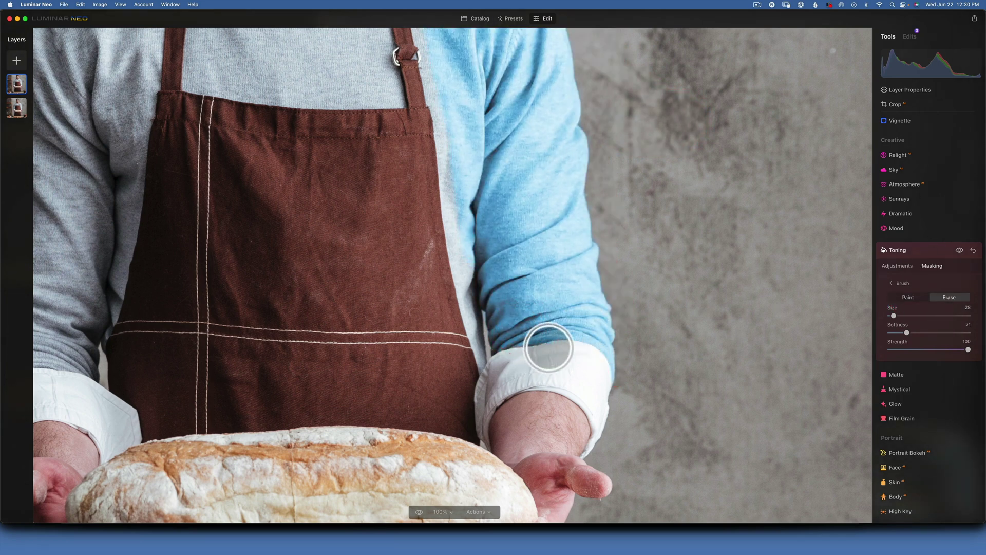
left_click(907, 296)
mouse_move(484, 334)
left_mouse_down()
mouse_move(496, 337)
mouse_move(480, 255)
mouse_move(471, 303)
mouse_move(480, 358)
left_mouse_up()
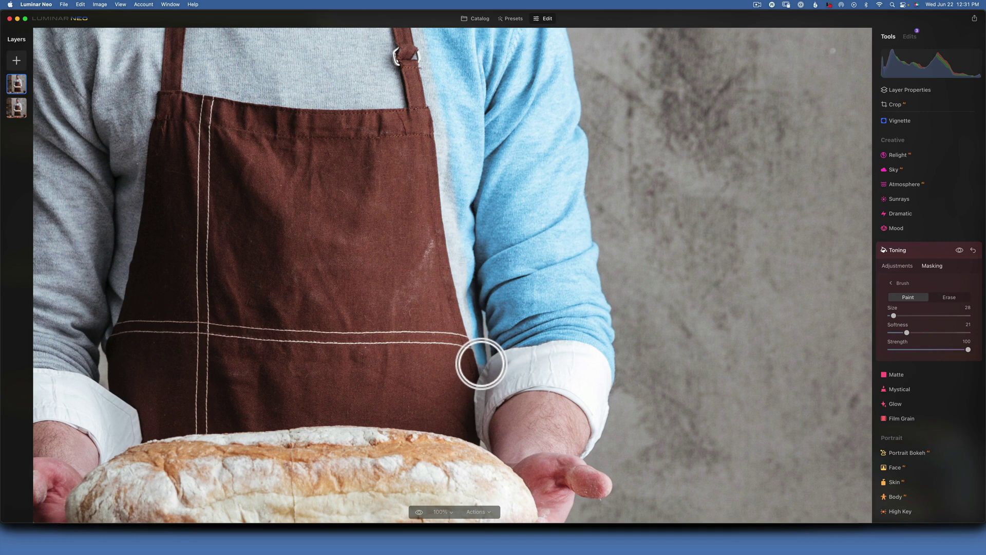
left_click_drag(480, 361, 477, 360)
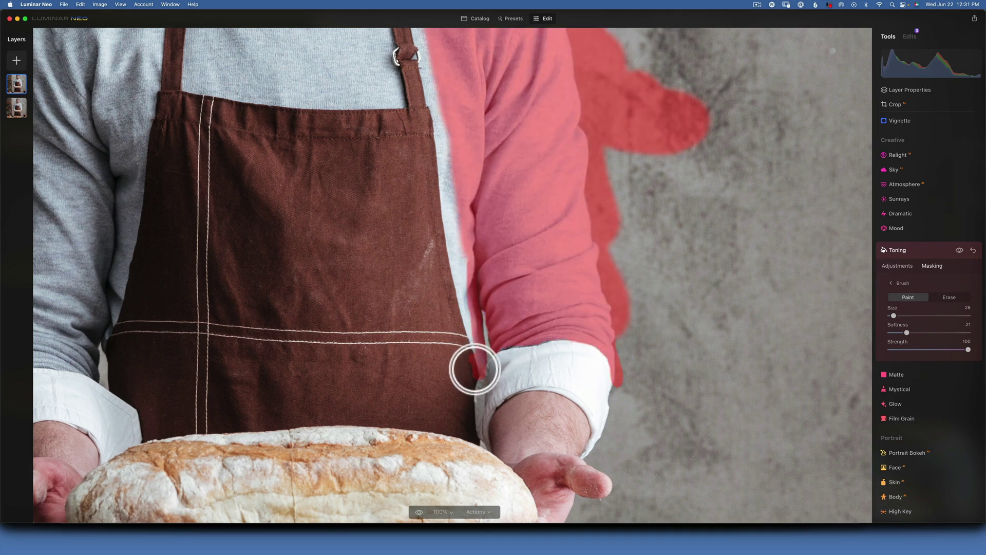
left_click(949, 298)
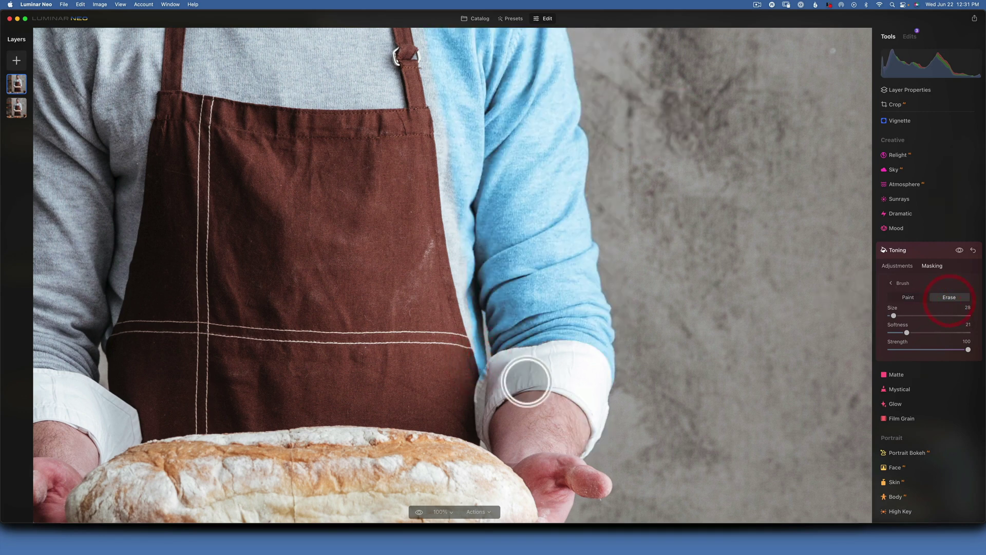
left_click_drag(490, 363, 475, 384)
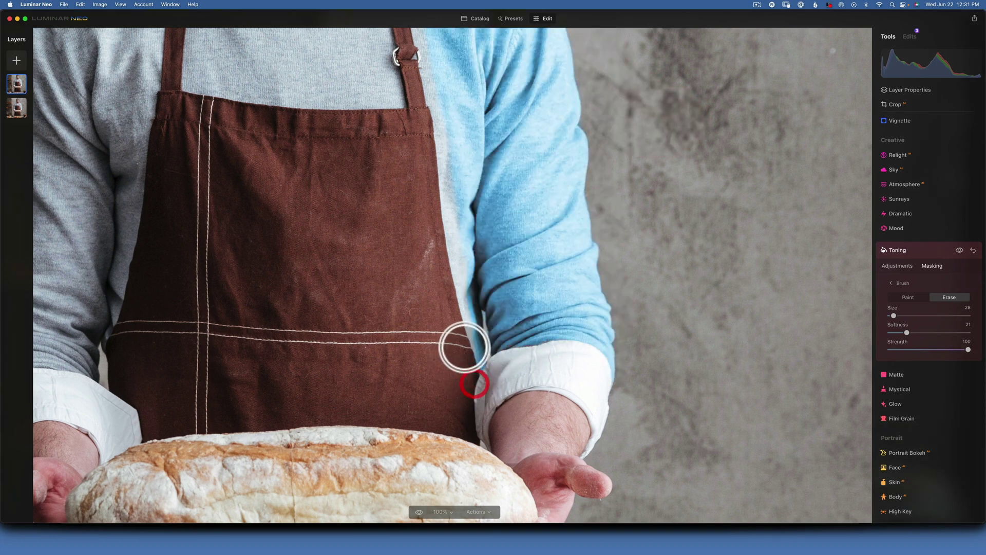
mouse_move(465, 349)
left_mouse_down()
mouse_move(475, 387)
mouse_move(469, 368)
mouse_move(603, 341)
left_mouse_up()
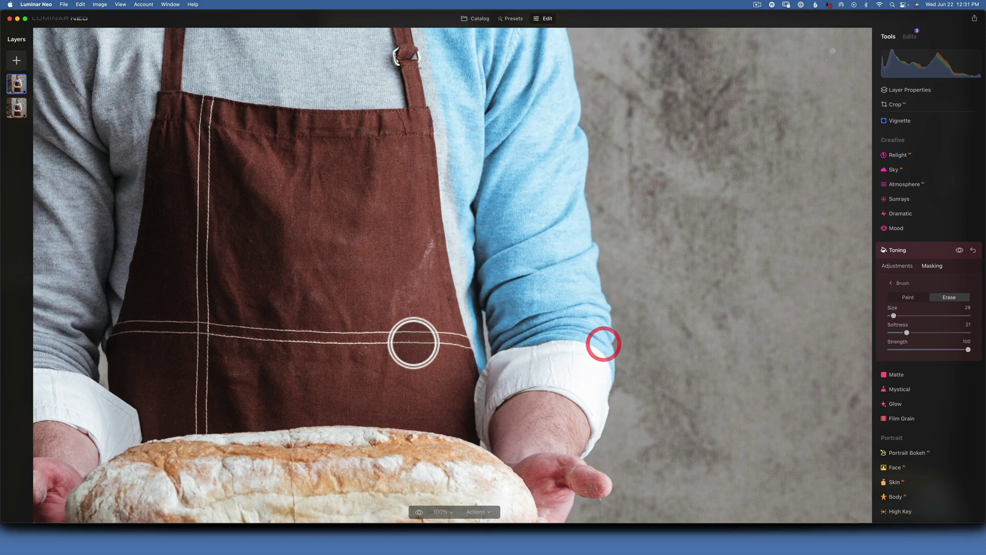
Paint the mask up the apron edge toward the shoulder with a size-34 brush
left_click(910, 297)
left_click_drag(477, 351, 462, 285)
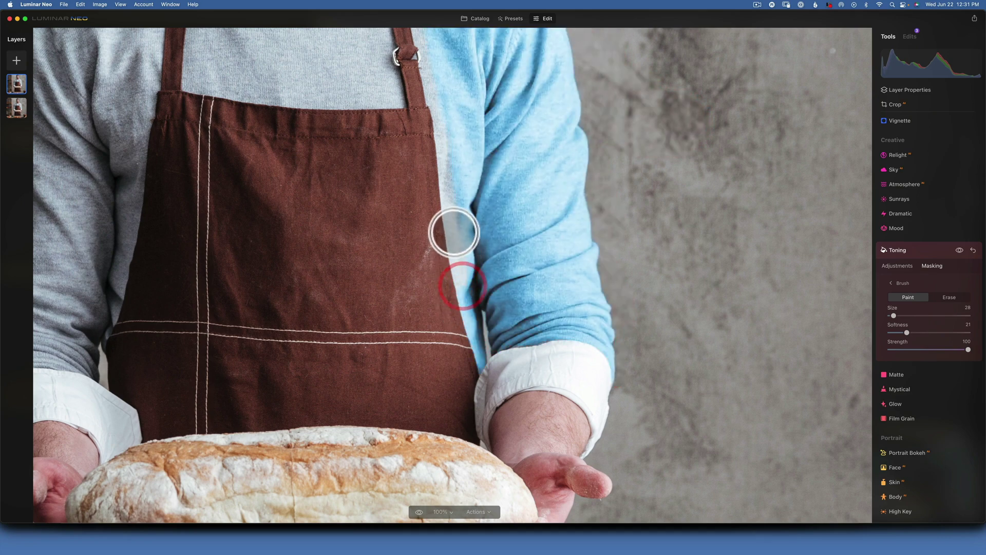
mouse_move(451, 231)
left_mouse_down()
mouse_move(439, 60)
mouse_move(435, 254)
mouse_move(237, 255)
mouse_move(185, 239)
left_mouse_up()
scroll(438, 60, "up", 5)
key("bracketright")
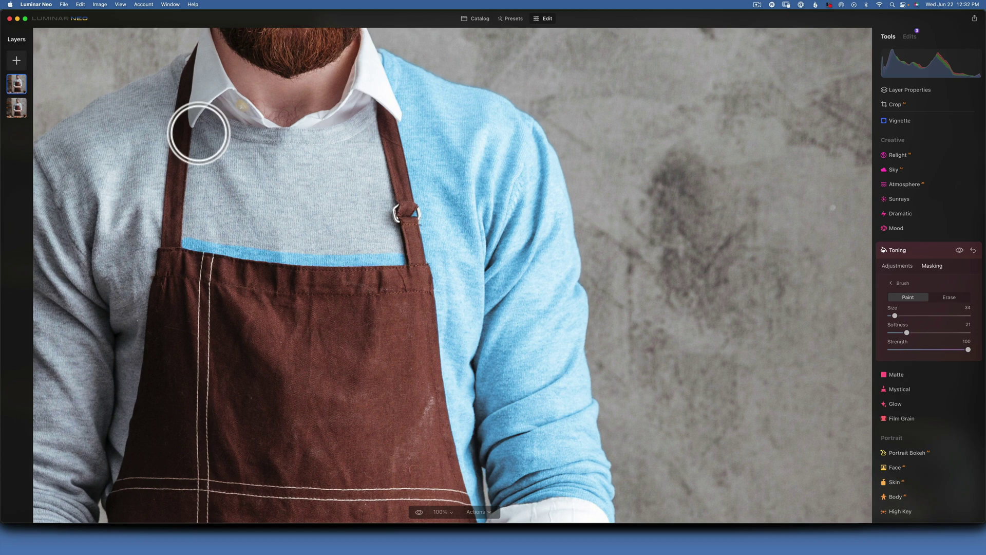
Paint the sweater above the apron, up to the collar, across the chest and left sleeve
left_click_drag(200, 133, 198, 132)
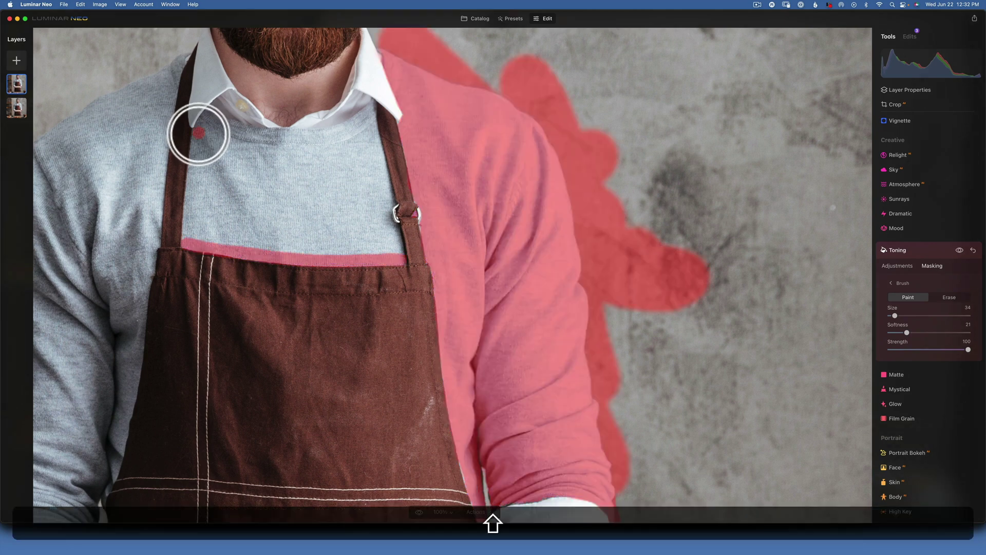
left_click(187, 237, "shift")
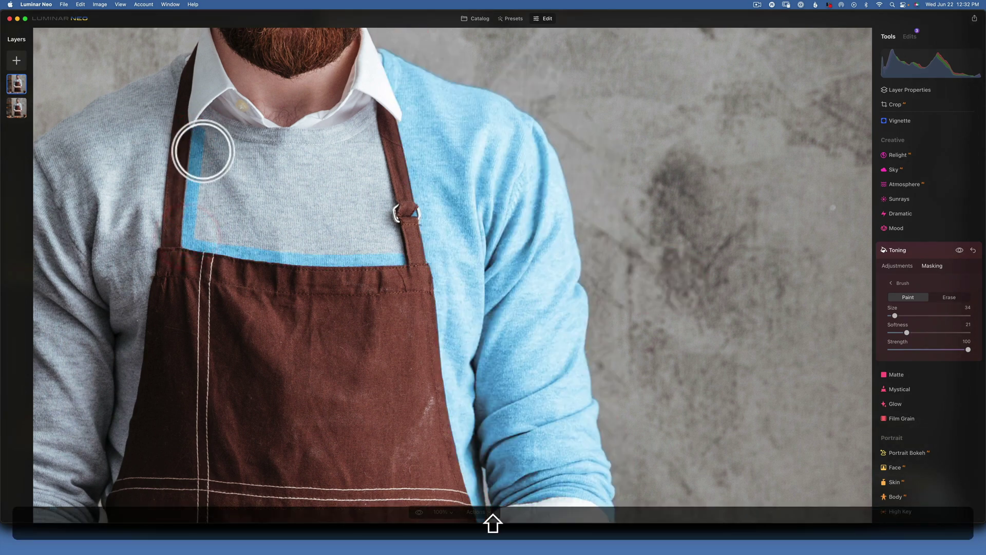
left_click_drag(196, 149, 210, 113)
key("bracketright")
key("bracketright")
key("bracketright")
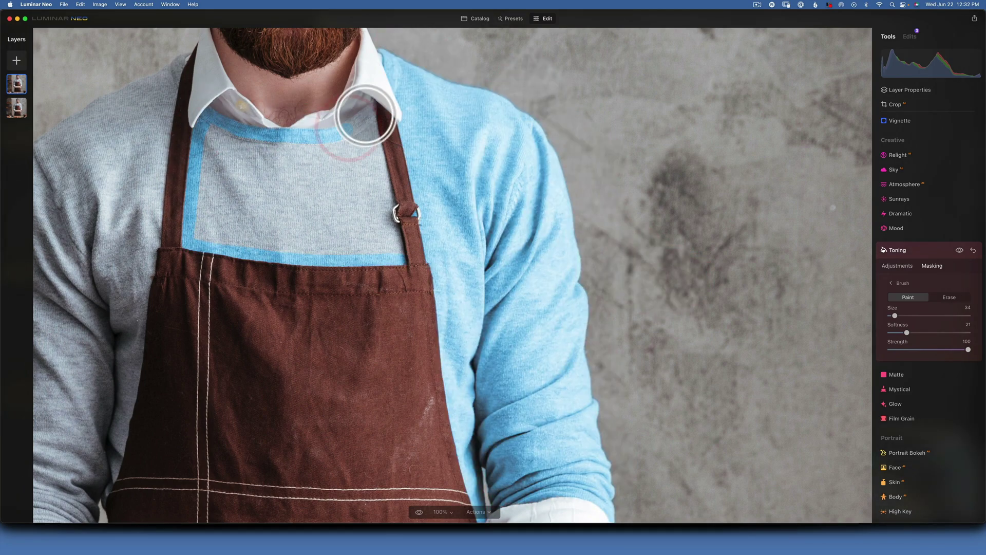
left_click_drag(370, 128, 298, 242)
key("bracketleft")
key("bracketleft")
key("bracketleft")
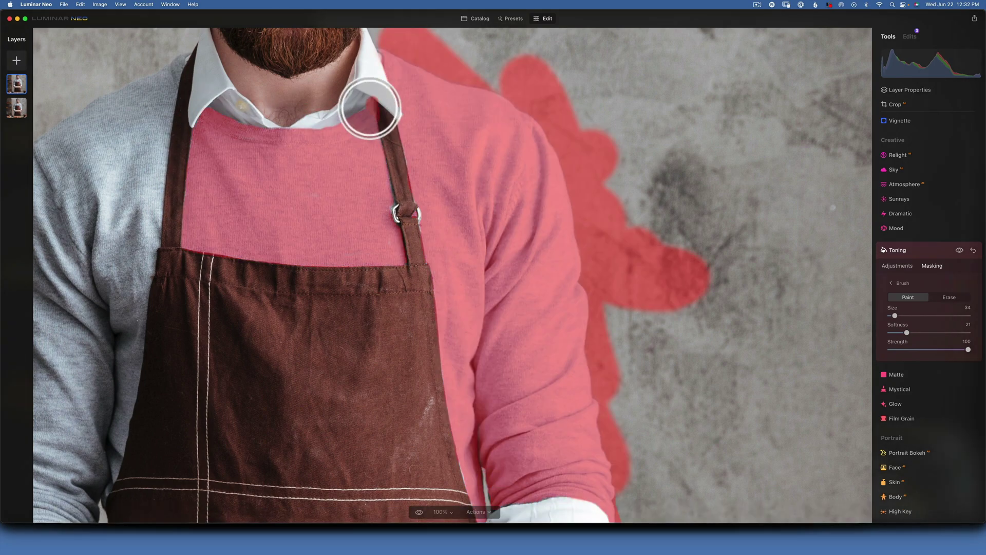
scroll(424, 60, "left", 5)
mouse_move(424, 60)
left_mouse_down()
mouse_move(403, 205)
mouse_move(418, 93)
mouse_move(374, 304)
left_mouse_up()
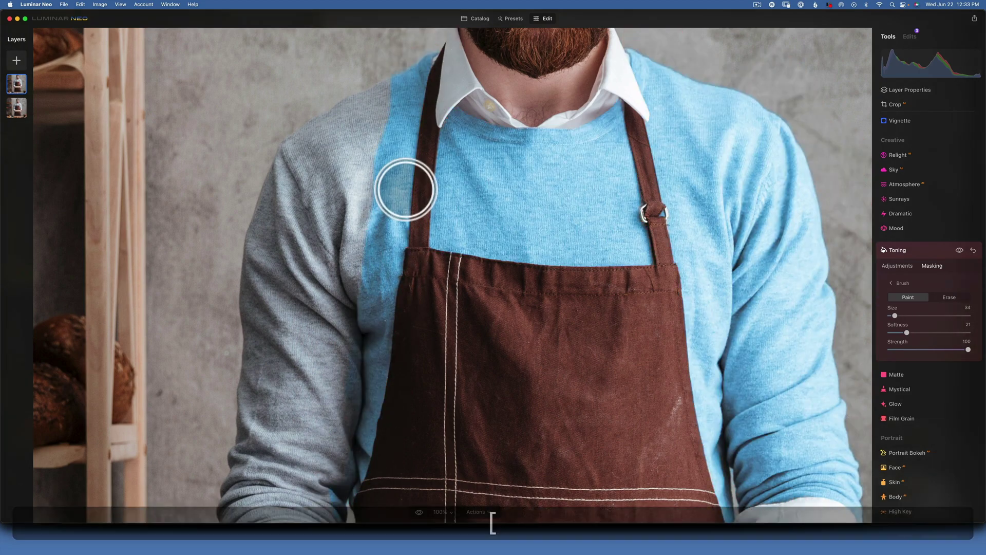
scroll(359, 351, "down", 5)
Cover the rest of the sweater with a large brush, then fill small gaps with a size-10 tip
key("bracketleft")
key("bracketleft")
key("bracketleft")
key("bracketright")
key("bracketright")
key("bracketright")
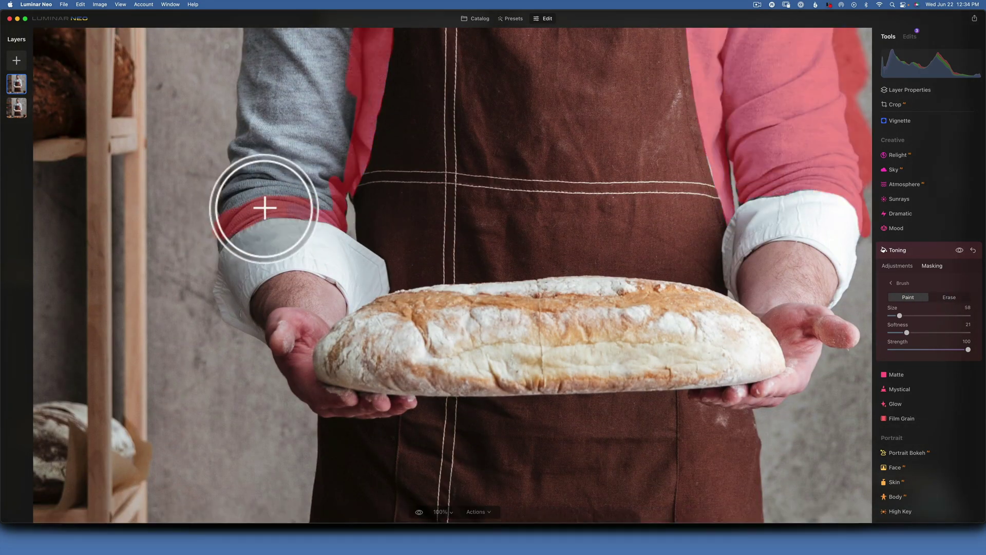
left_click_drag(264, 208, 264, 165)
scroll(264, 165, "up", 5)
left_click_drag(253, 462, 699, 269)
key("bracketleft")
key("bracketleft")
key("bracketleft")
scroll(709, 386, "up", 1)
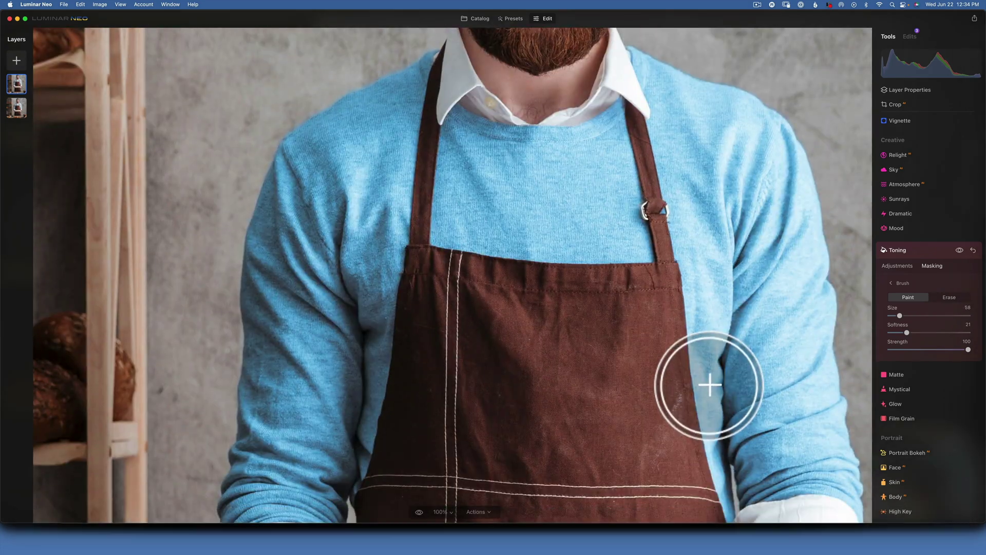
left_click_drag(708, 385, 714, 437)
key("bracketleft")
key("bracketleft")
key("bracketleft")
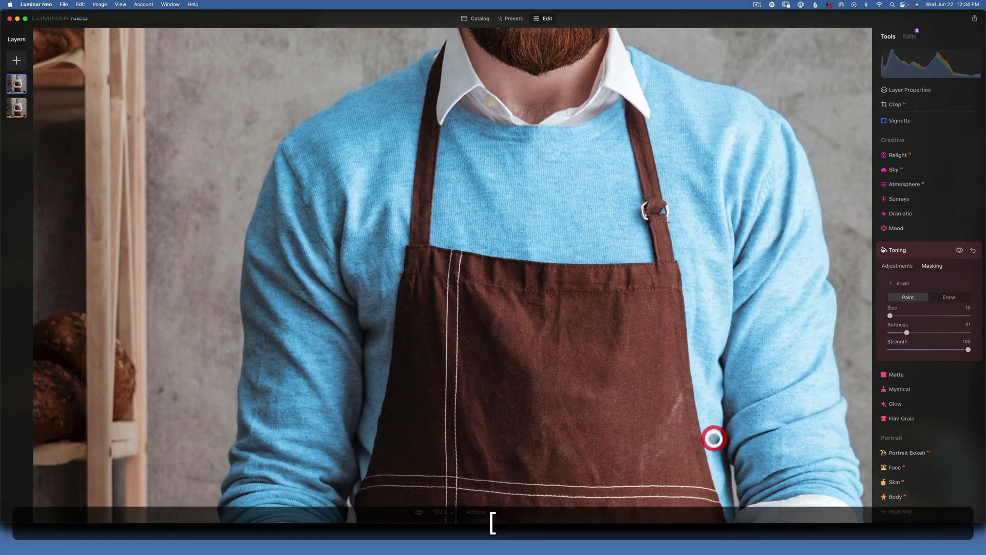
left_click_drag(709, 453, 709, 461)
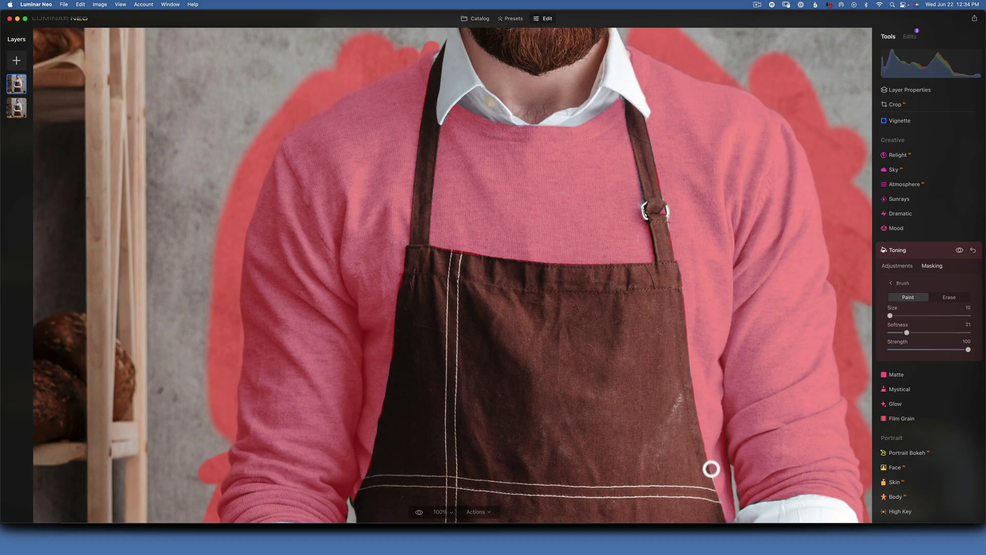
left_click_drag(719, 493, 725, 490)
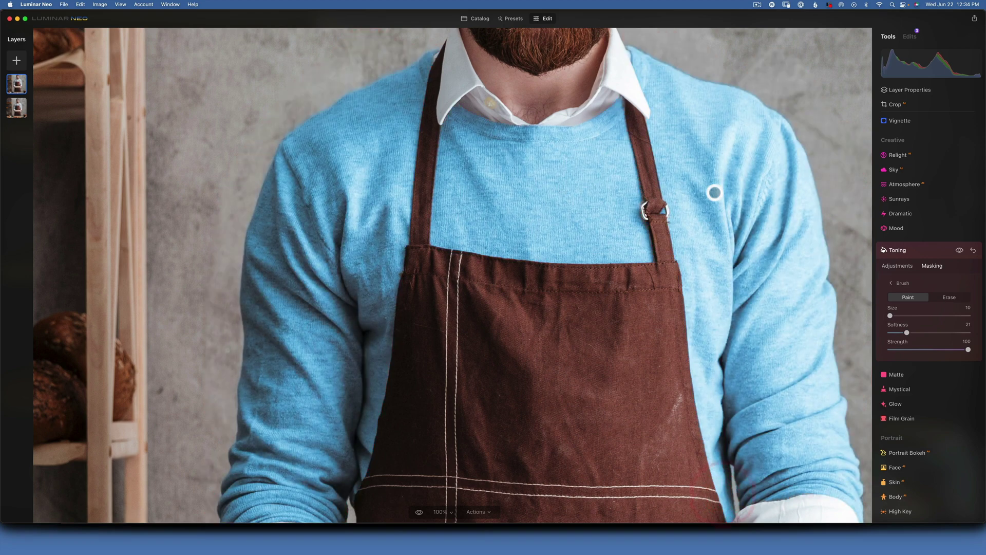
scroll(713, 192, "down", 2)
scroll(714, 192, "down", 3)
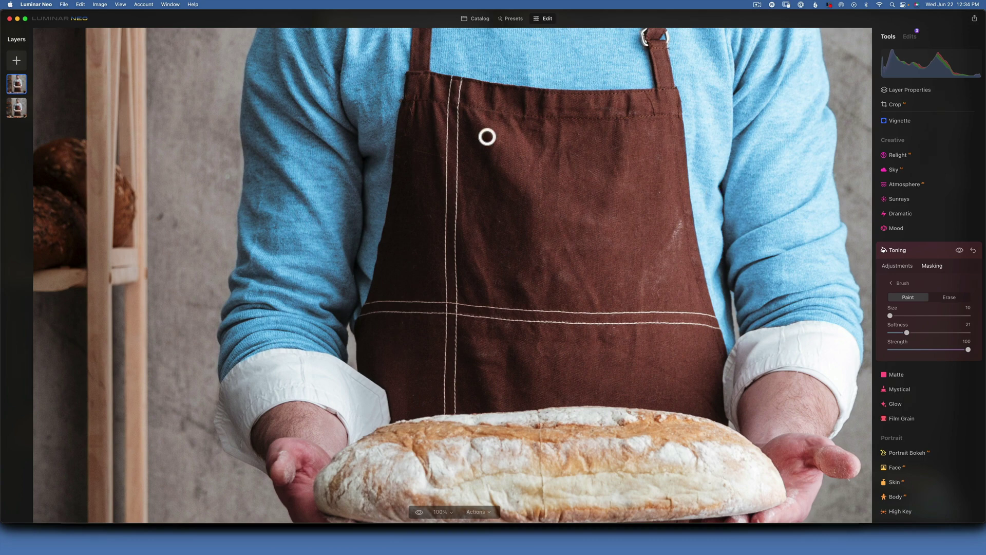
scroll(487, 136, "up", 3)
scroll(486, 137, "up", 2)
scroll(487, 137, "up", 3)
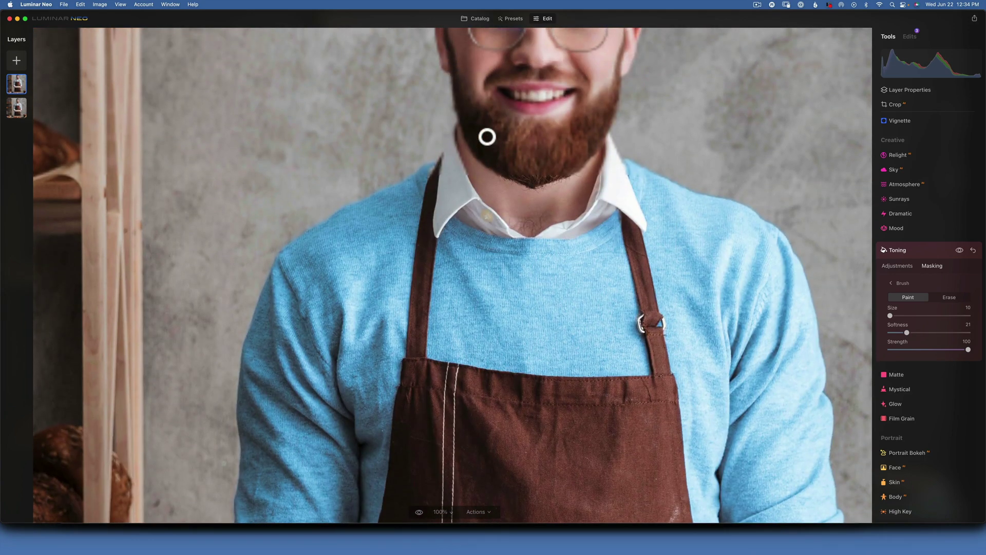
key("super")
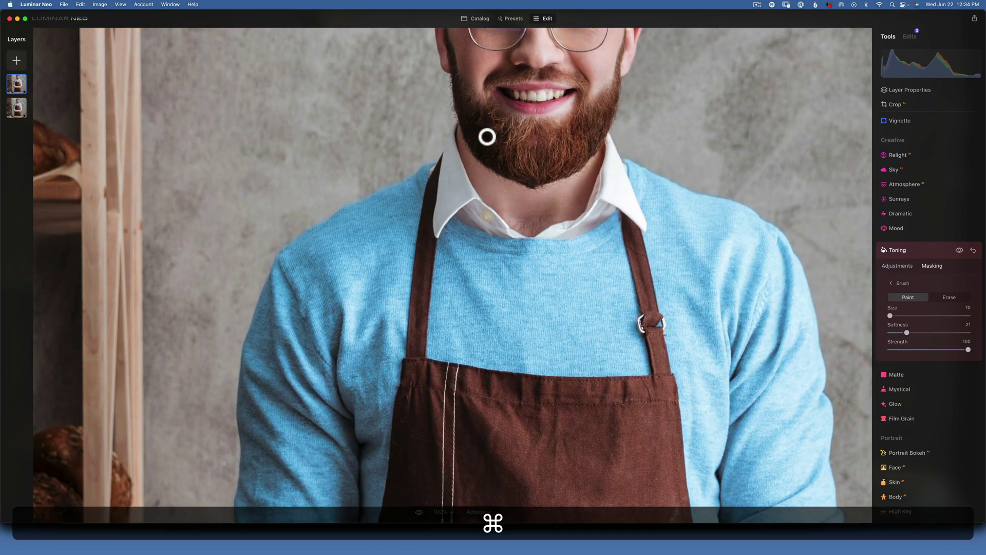
Fit the whole photo in view and copy the toning mask
key("super+0")
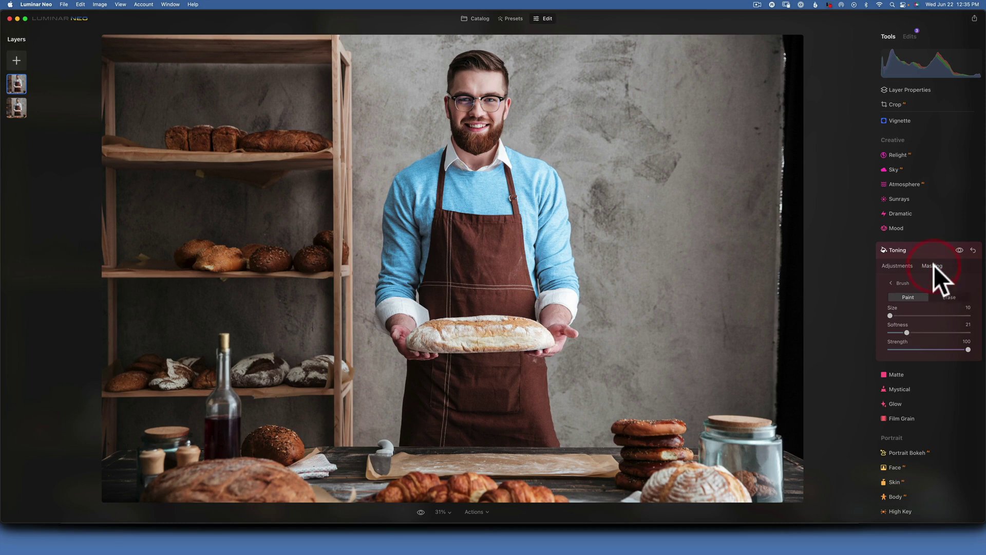
left_click(892, 293)
left_click(907, 334)
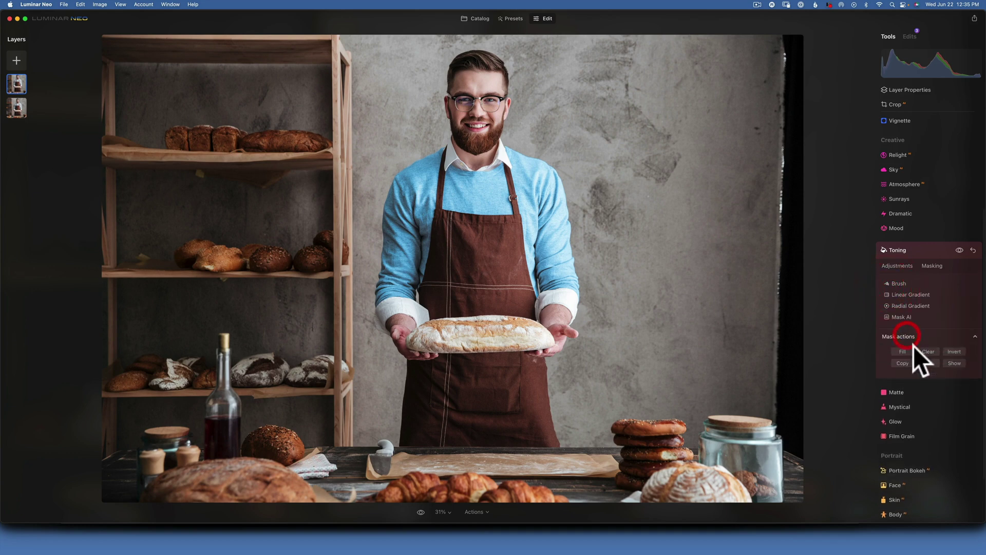
left_click(904, 363)
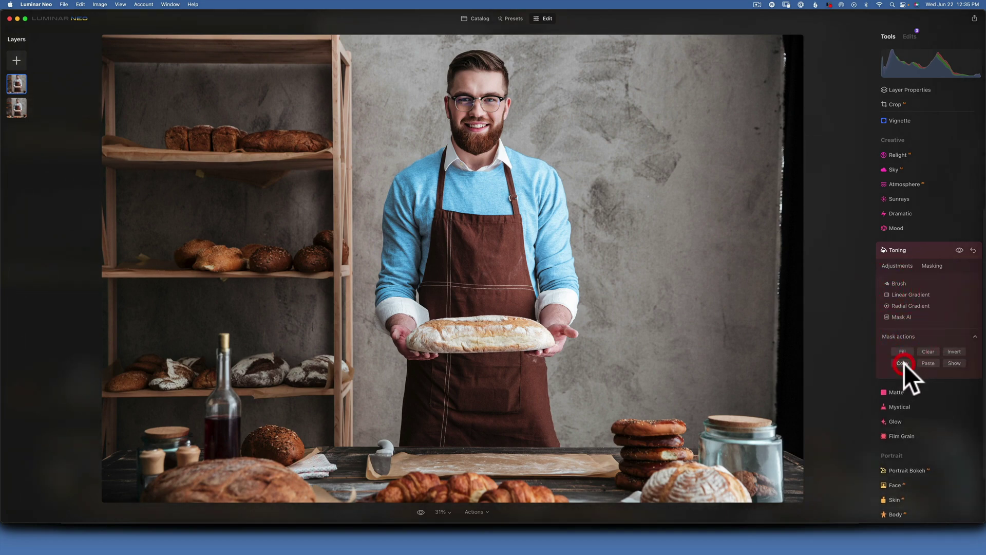
scroll(913, 236, "up", 4)
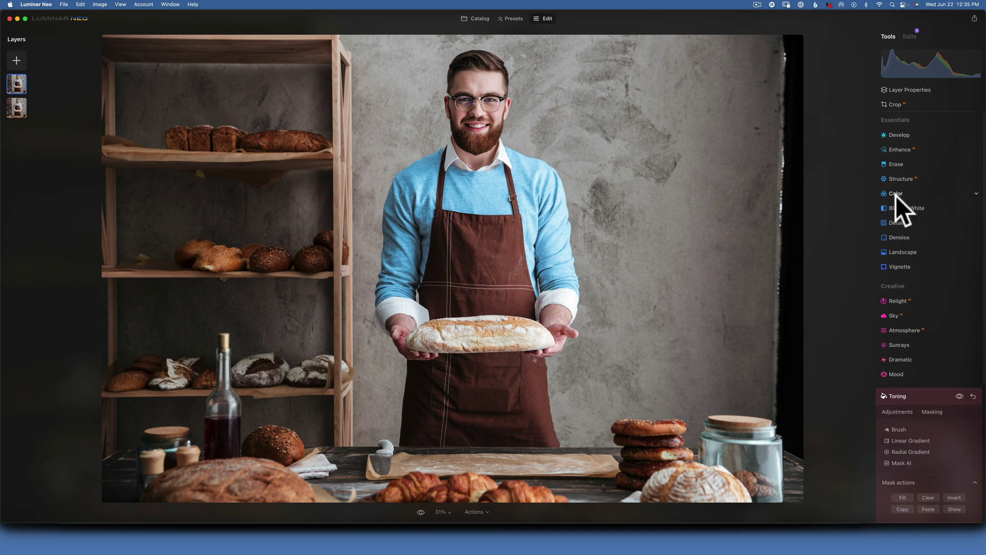
In the Color tool, set Hue Shift to -1 and lower Saturation to slightly desaturate
left_click(895, 193)
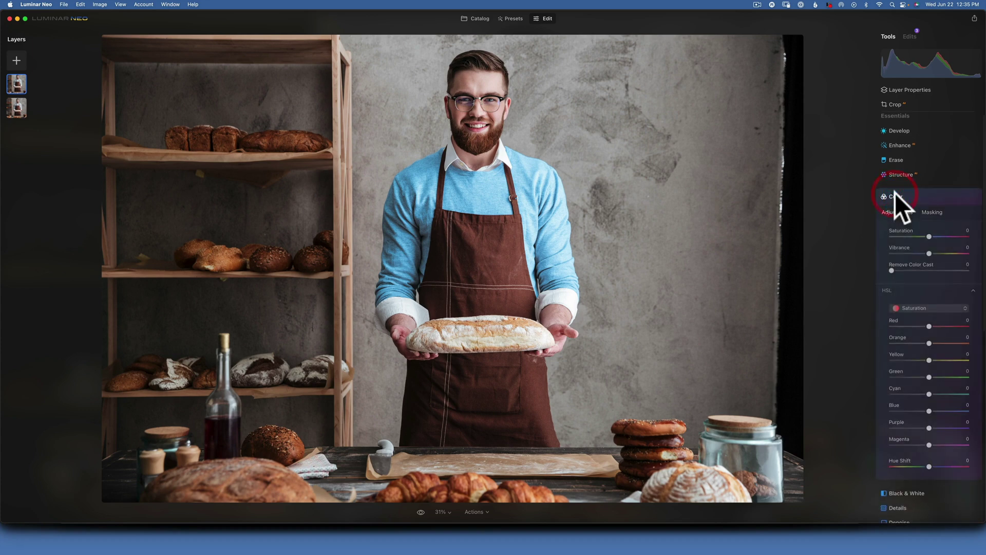
left_click(932, 211)
left_click(907, 283)
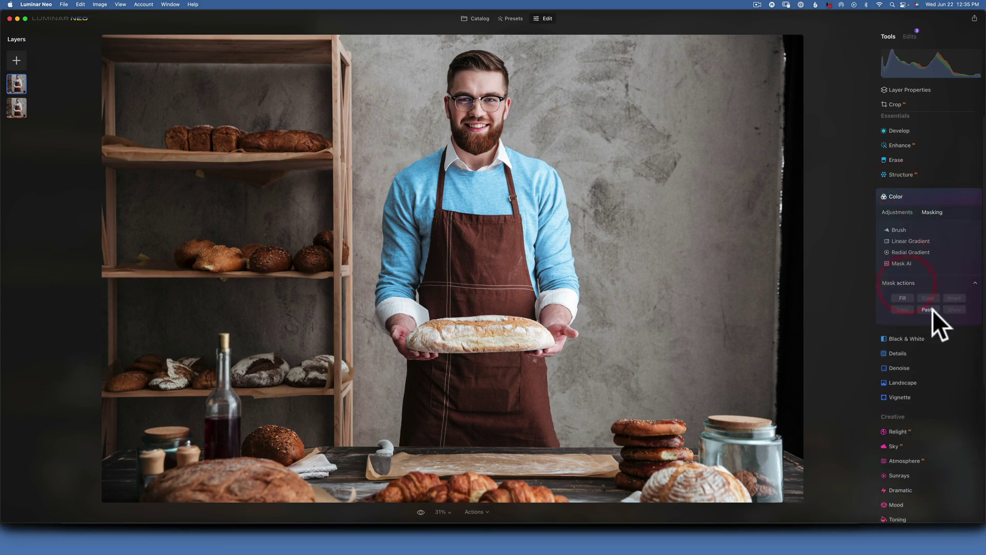
left_click(898, 211)
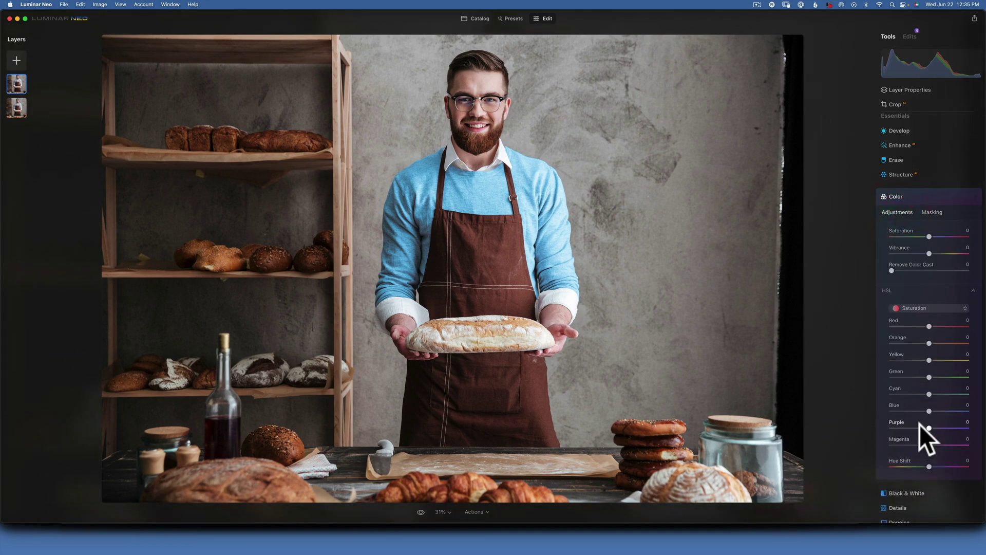
scroll(919, 425, "down", 5)
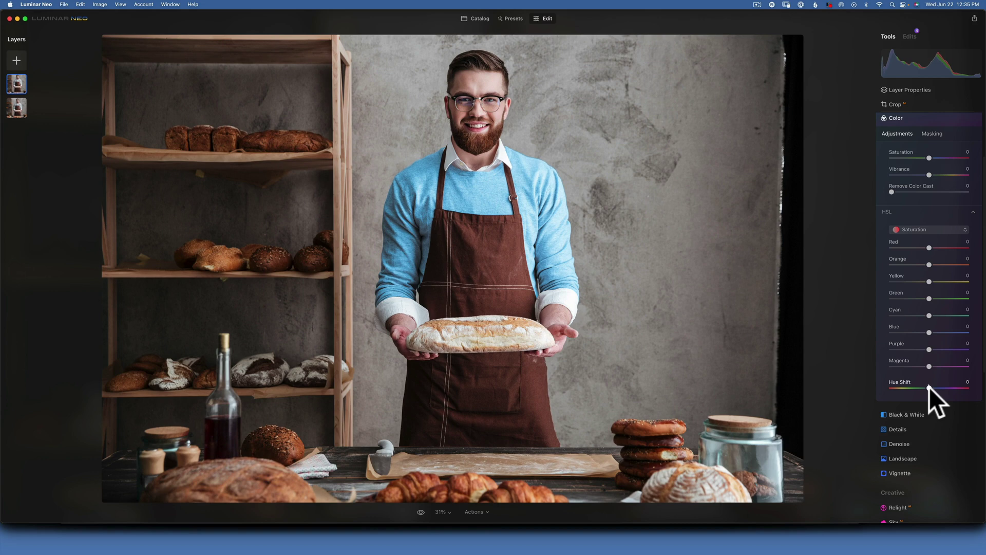
mouse_move(930, 386)
left_mouse_down()
mouse_move(893, 388)
mouse_move(957, 385)
mouse_move(928, 389)
left_mouse_up()
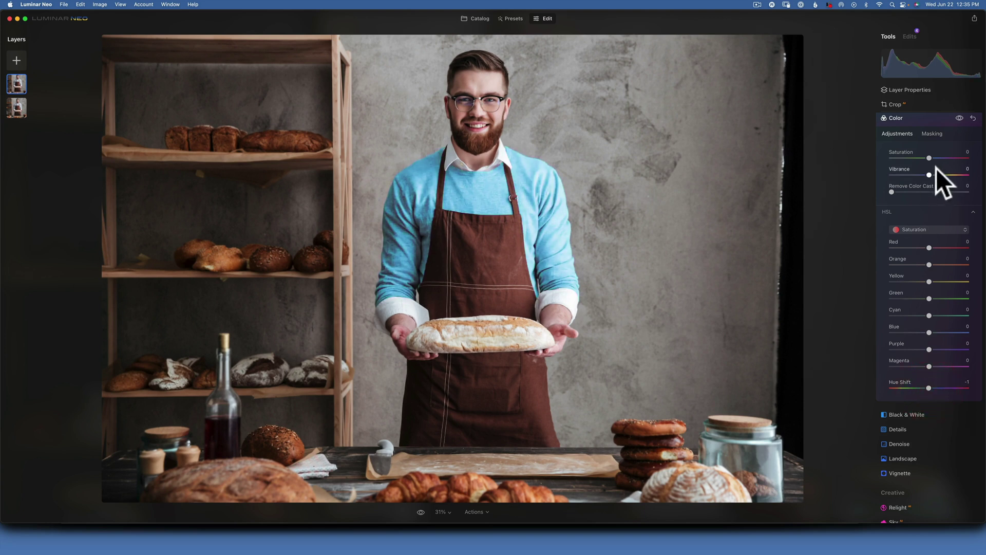
mouse_move(929, 157)
left_mouse_down()
mouse_move(911, 157)
mouse_move(933, 158)
left_mouse_up()
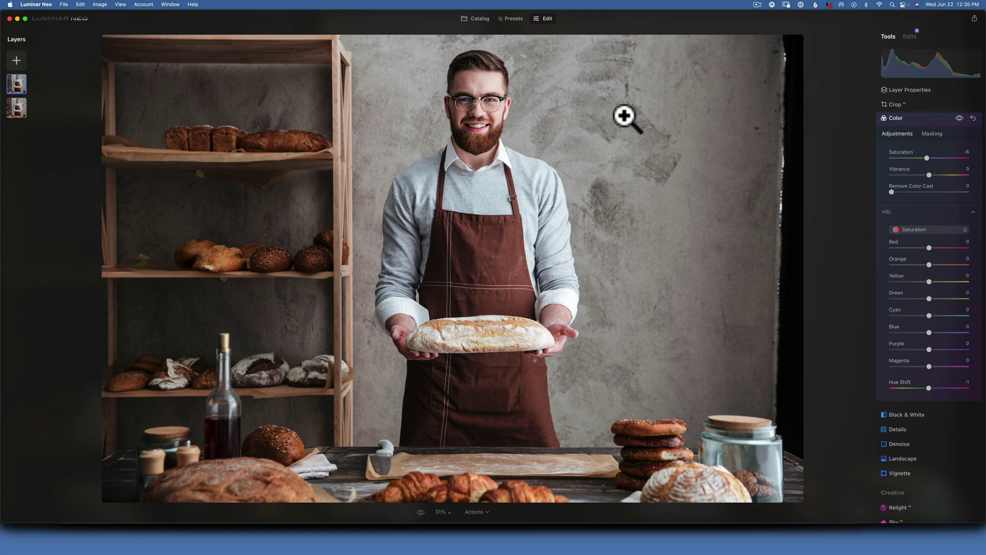
Compare against the original, then raise the top layer's Smart Contrast to 12 in Develop
key("backslash")
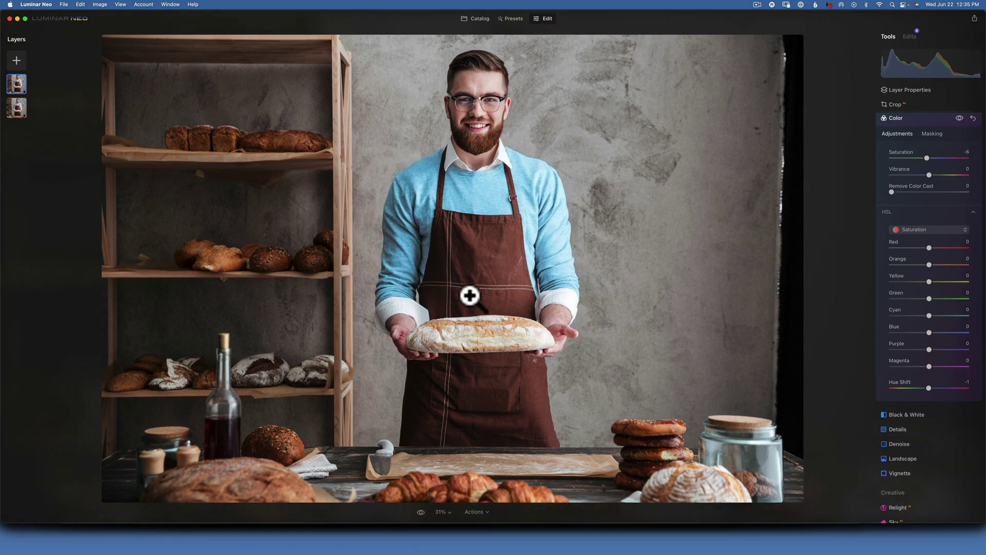
left_click(18, 85)
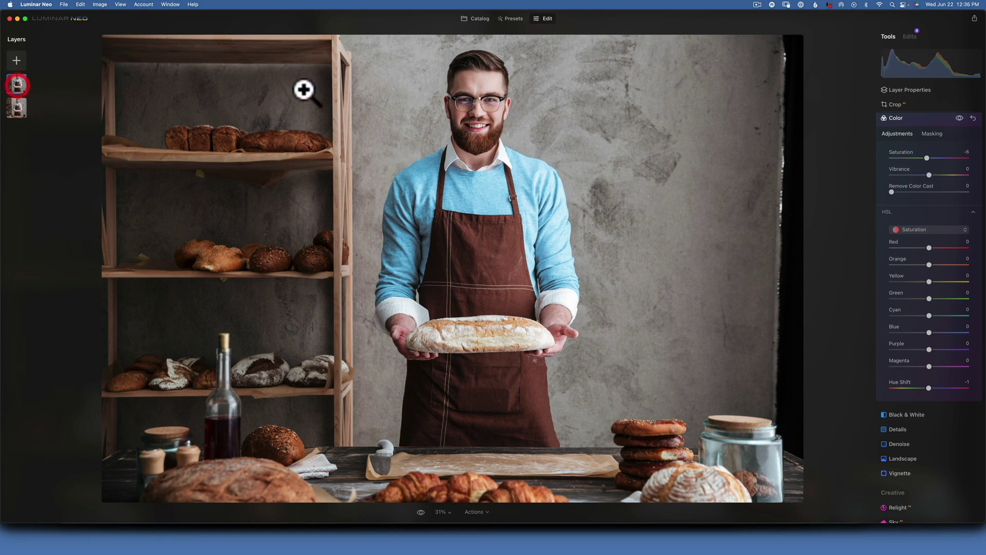
left_click(903, 120)
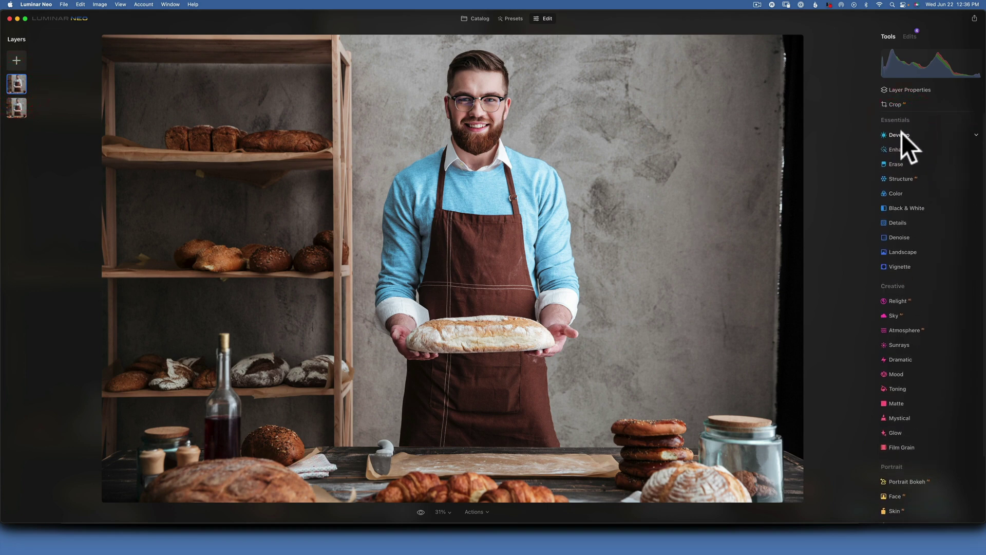
left_click(901, 133)
left_click_drag(929, 212, 934, 212)
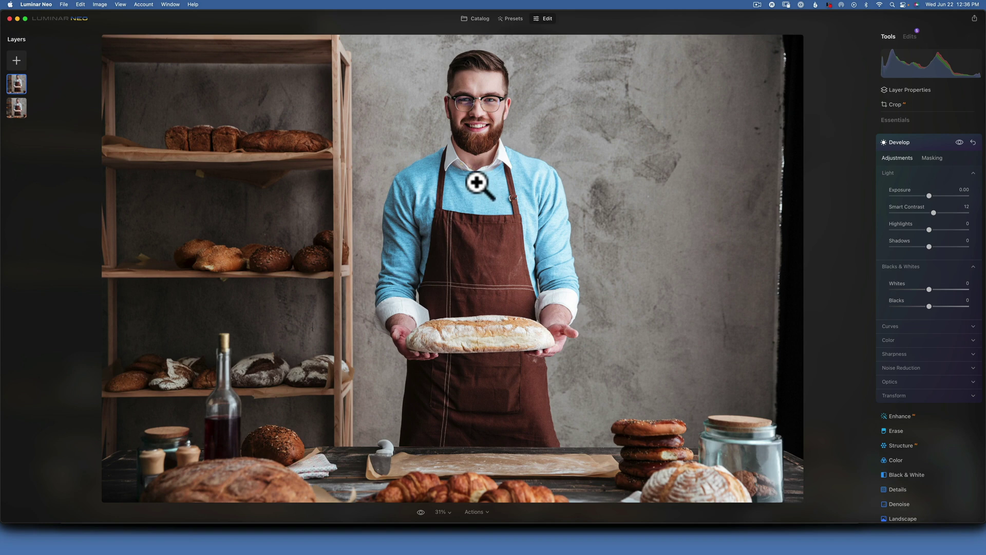
Darken the background layer's exposure to -0.34 in Develop
left_click(17, 108)
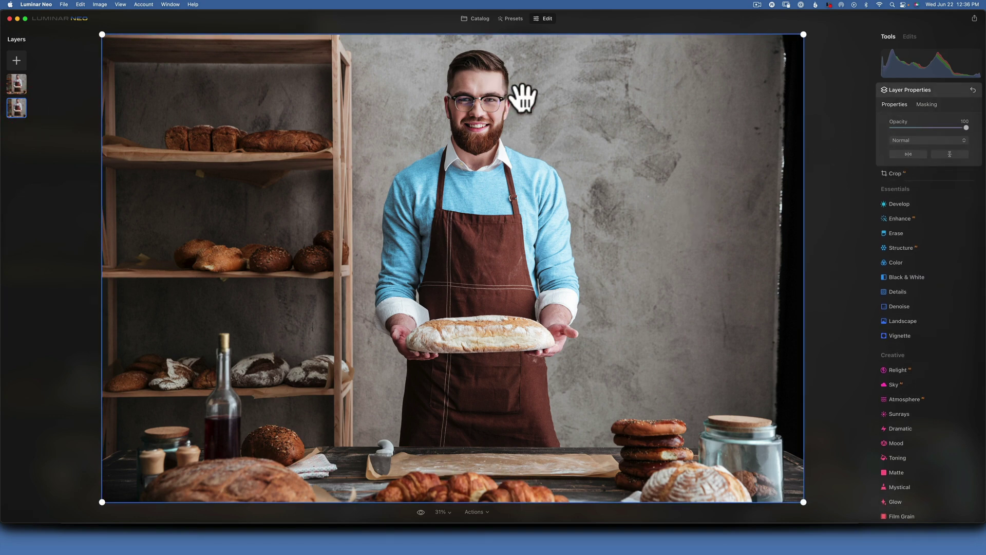
left_click(898, 205)
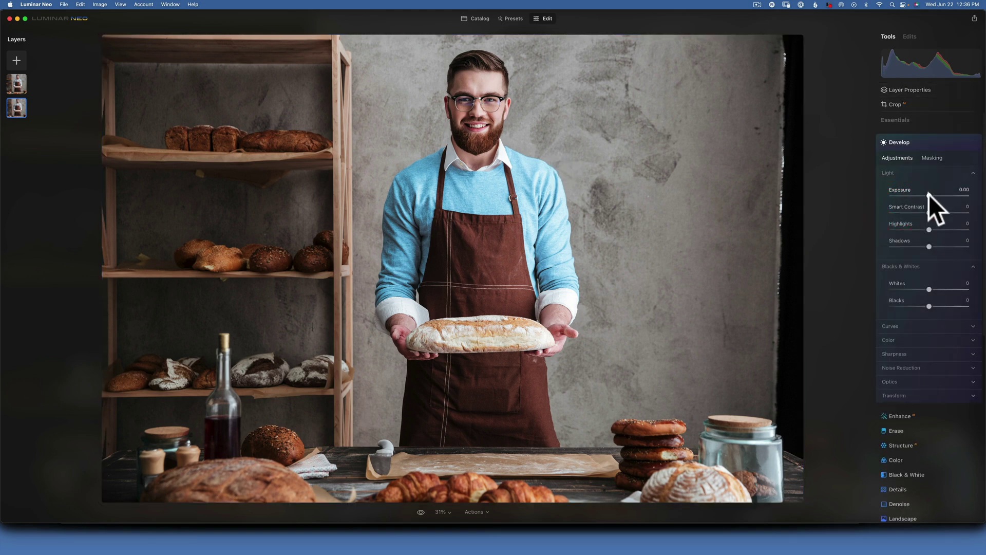
left_click_drag(928, 194, 925, 195)
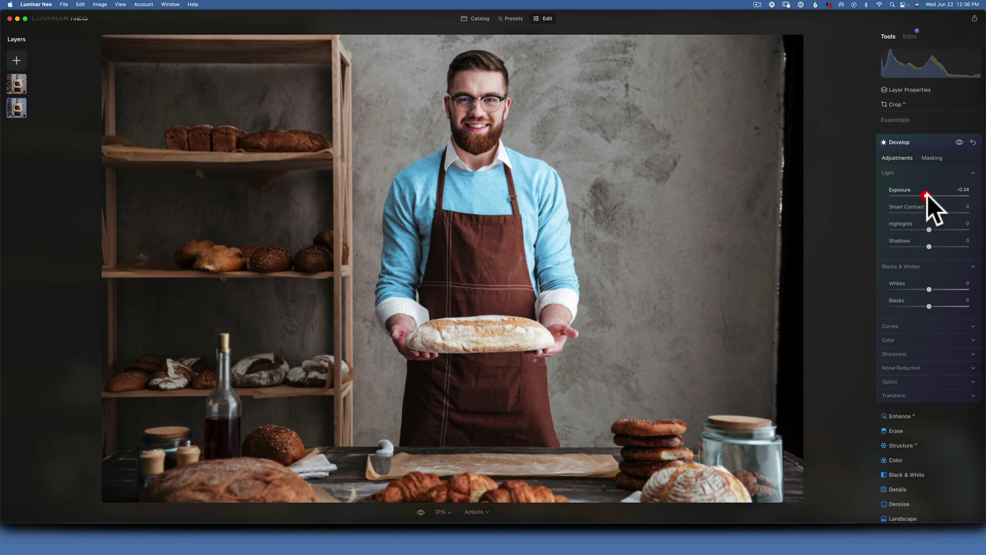
Mask the darkening with a narrowed radial gradient around the baker, then compare on and off
left_click(932, 157)
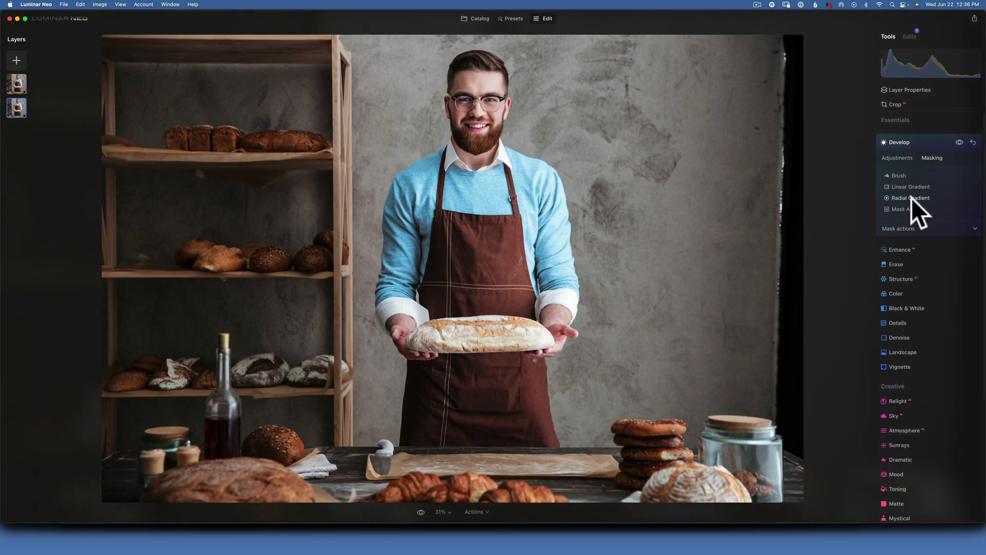
left_click(910, 197)
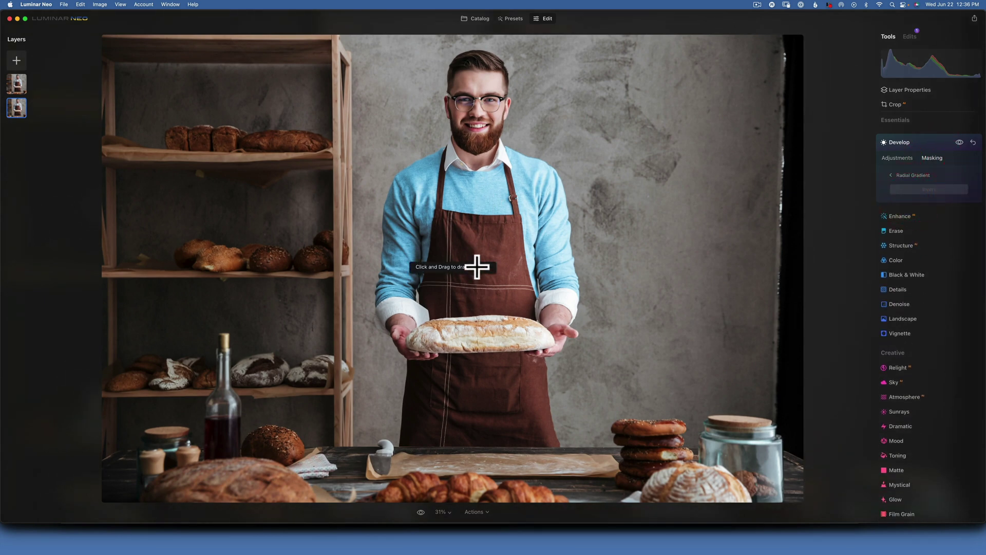
left_click_drag(476, 262, 487, 370)
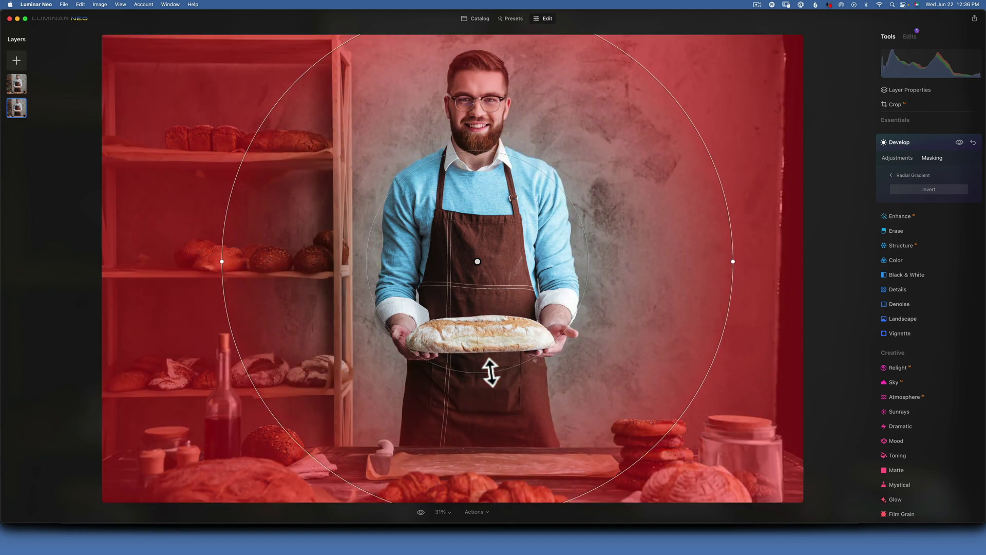
left_click_drag(734, 261, 686, 258)
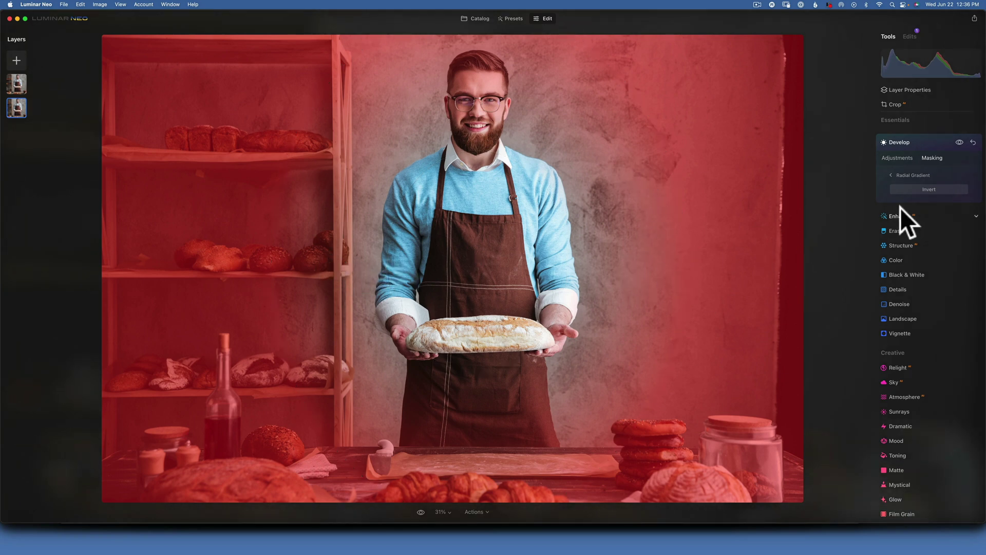
left_click(897, 158)
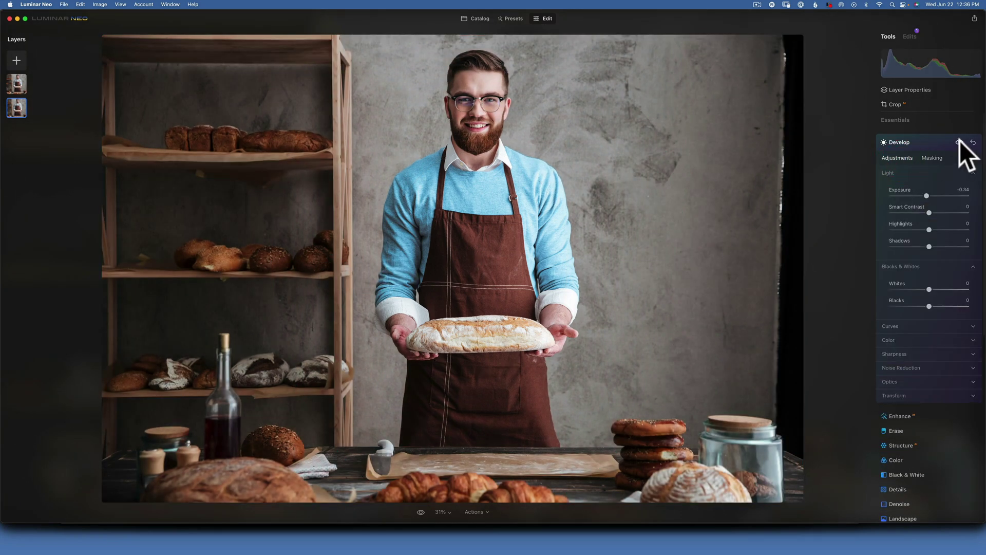
left_click(959, 141)
left_click(959, 141)
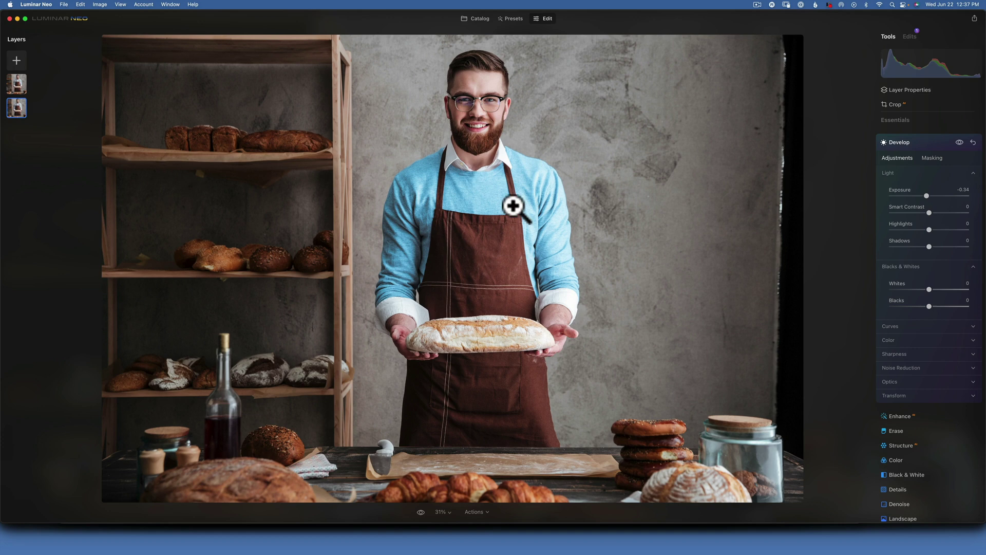
Add a fresh Develop adjustment with exposure at -0.29
left_click(906, 142)
left_click(904, 134)
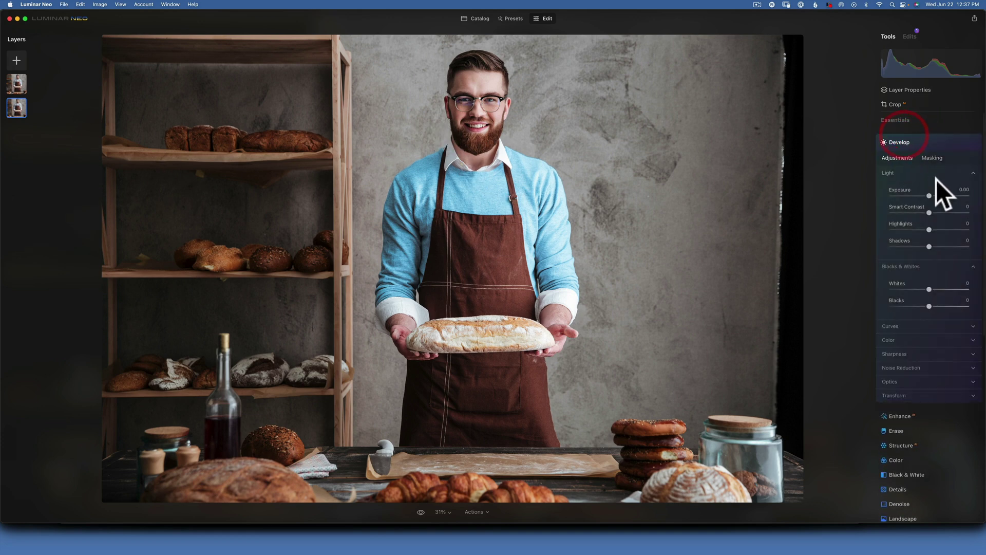
left_click_drag(930, 194, 927, 194)
Limit it with a linear gradient from the bottom edge upward, then compare with the original
left_click(933, 158)
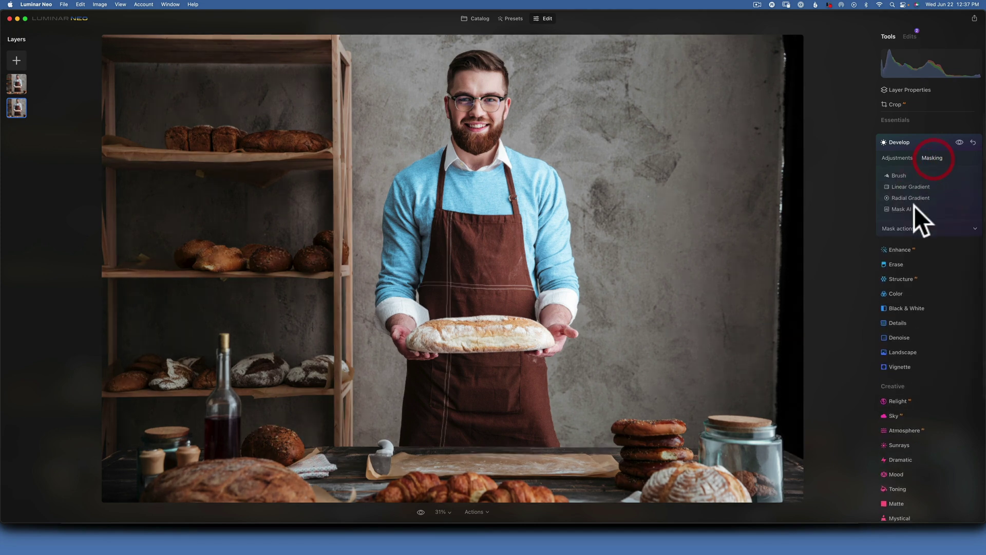
left_click(907, 186)
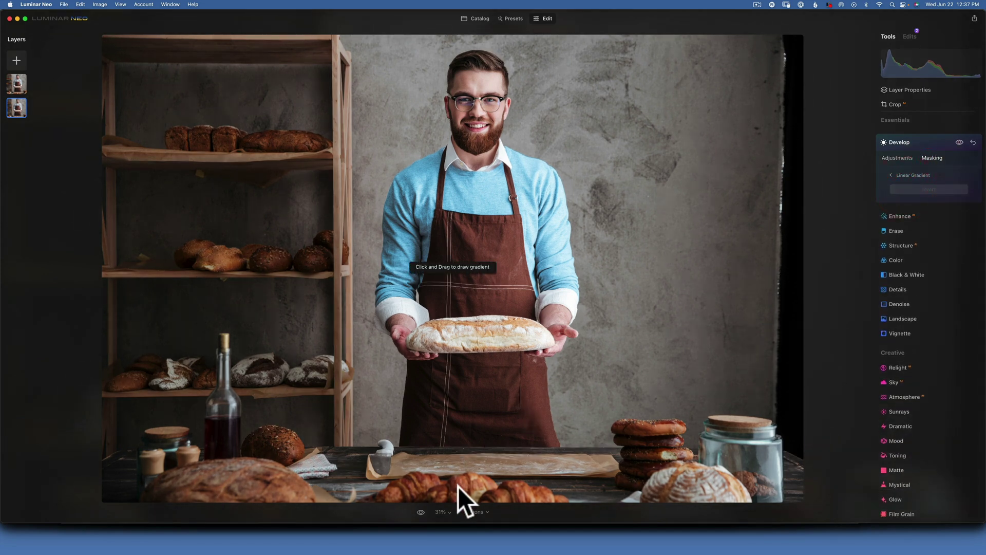
left_click_drag(459, 486, 457, 315)
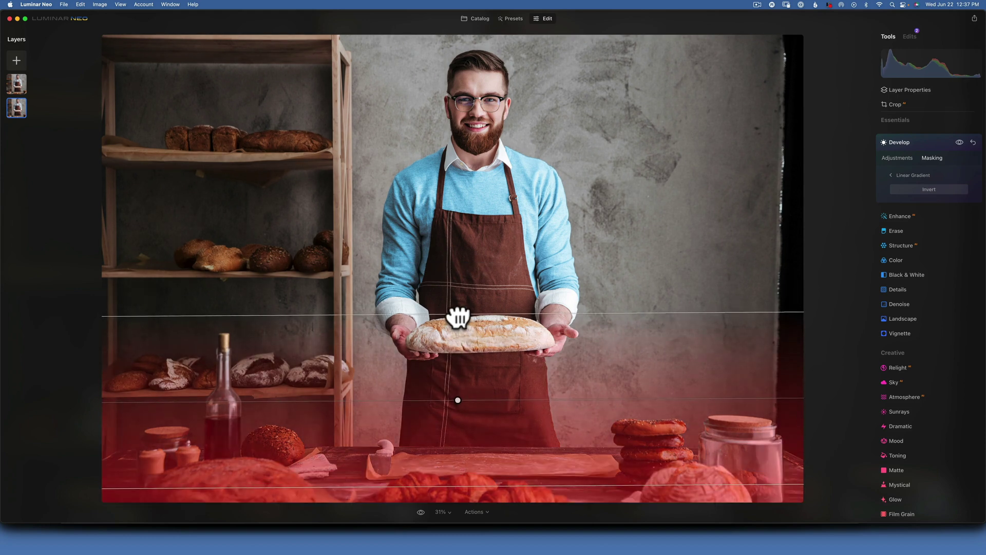
left_click(895, 157)
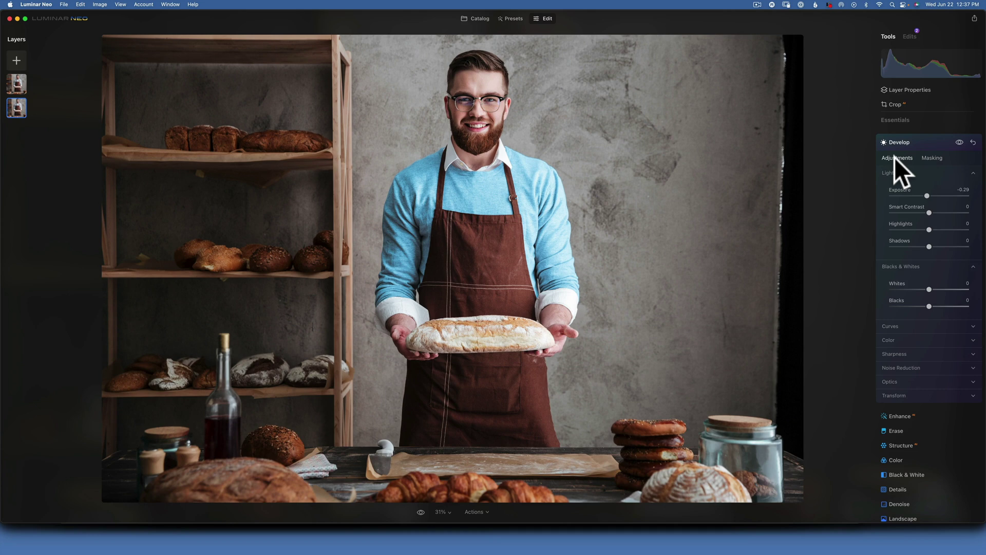
key("backslash")
key("backslash")
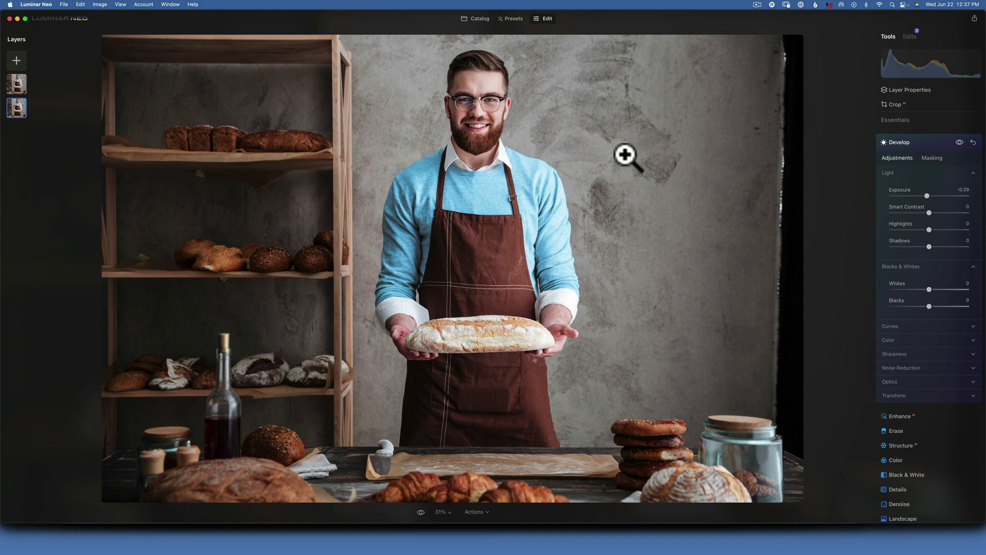
On the top layer, set the Toning amount to 100
left_click(15, 84)
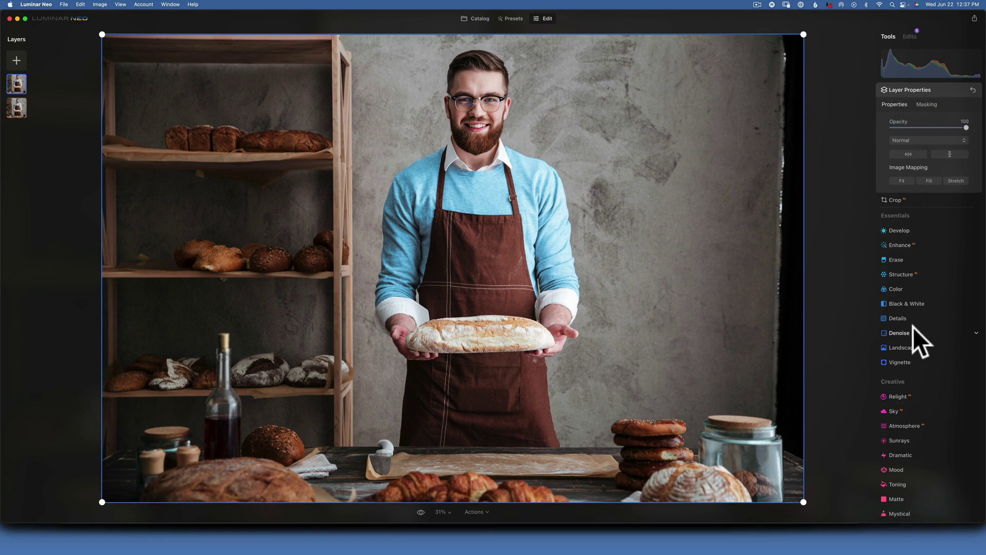
scroll(901, 407, "down", 1)
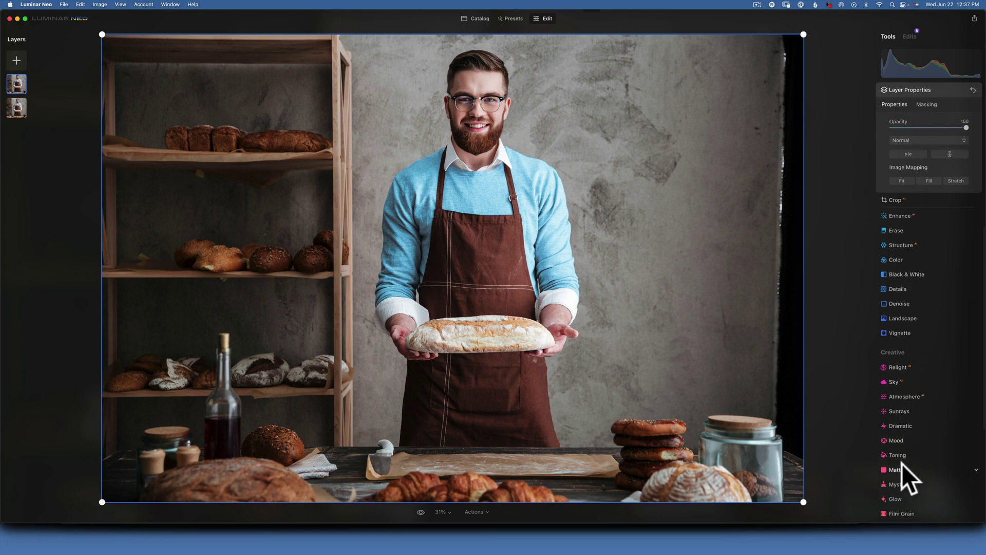
left_click(899, 454)
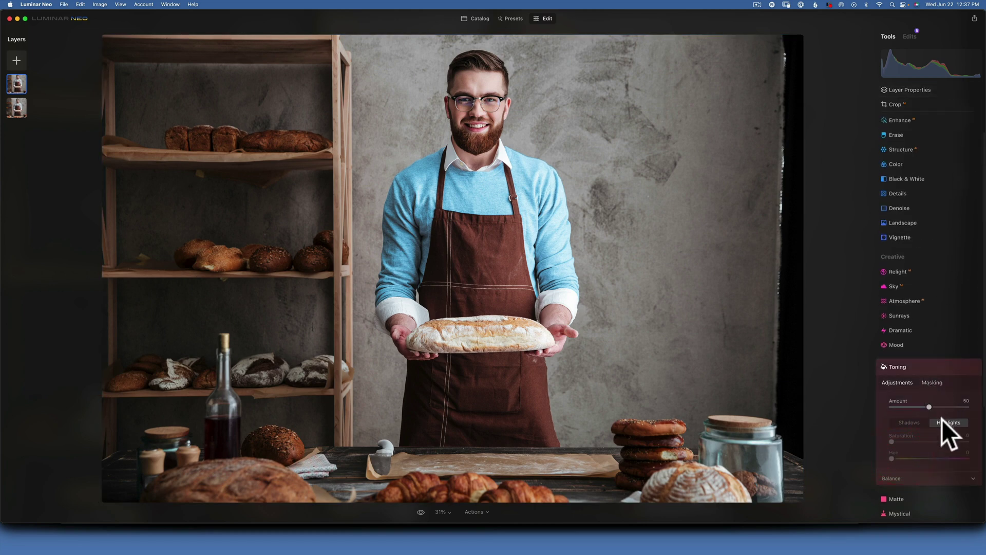
left_click_drag(928, 405, 978, 402)
Tint the highlights golden at hue 42 with saturation 57
left_click_drag(891, 440, 967, 440)
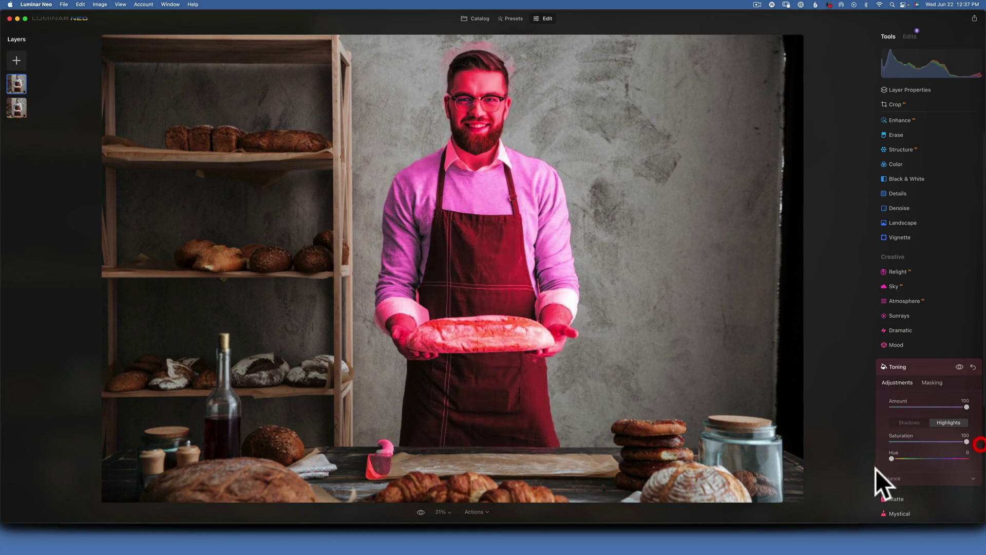
left_click_drag(906, 459, 900, 458)
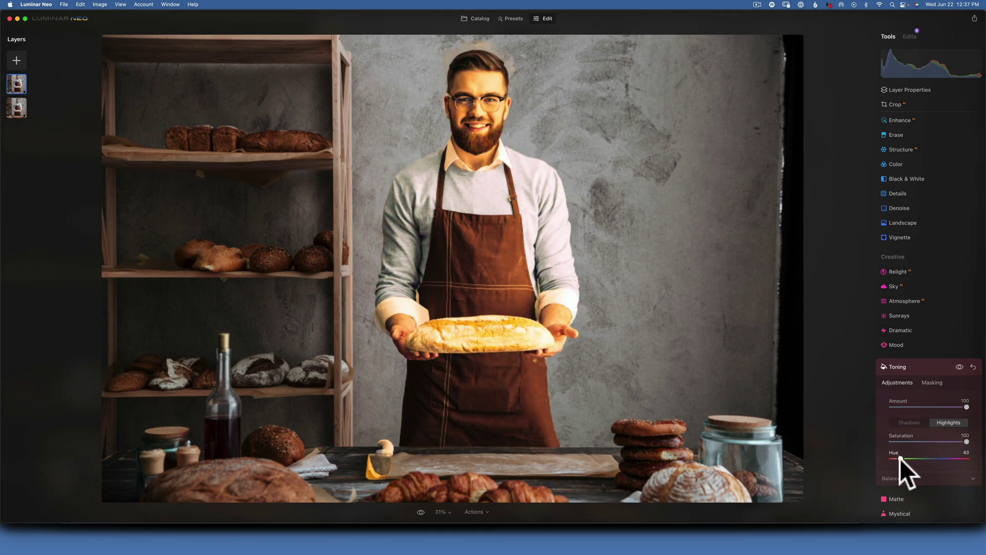
left_click_drag(898, 458, 900, 459)
left_click_drag(967, 440, 931, 442)
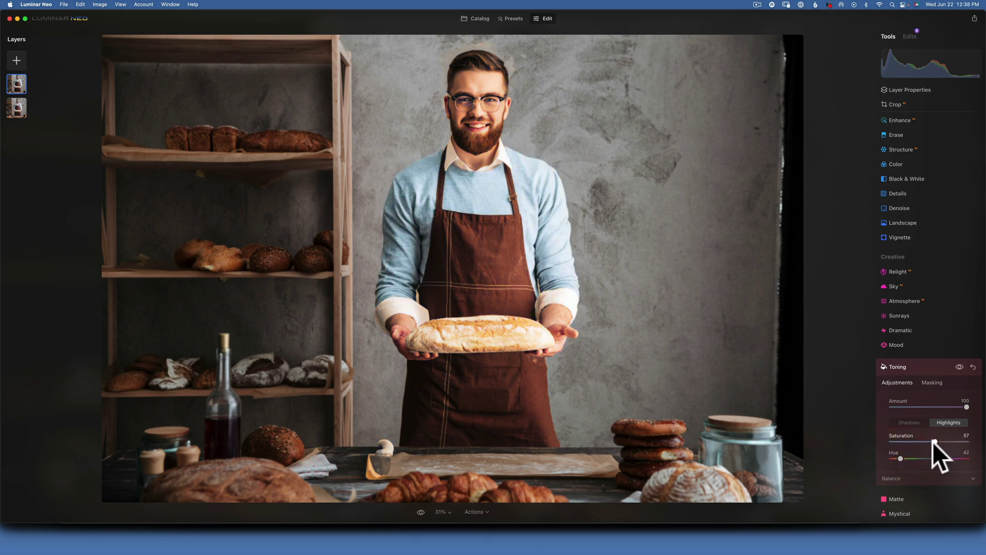
Start a brush mask for the toning, zoom into the photo and adjust brush size
left_click(932, 382)
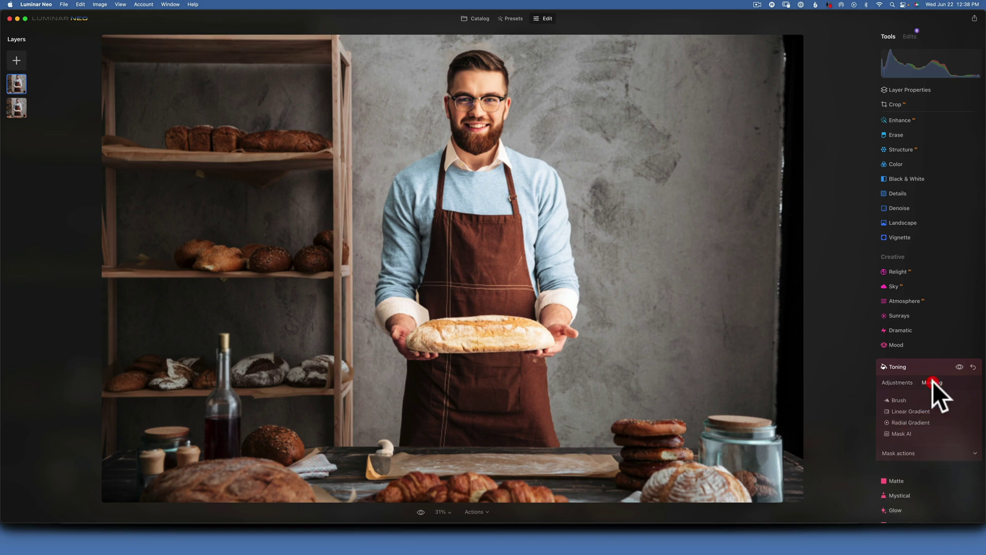
left_click(901, 398)
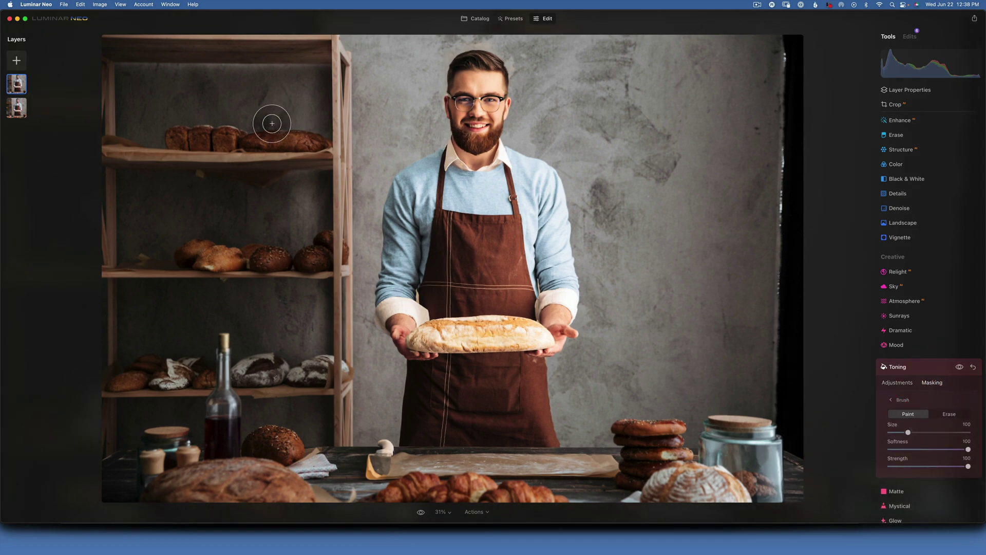
key("cmd+=")
key("cmd+=")
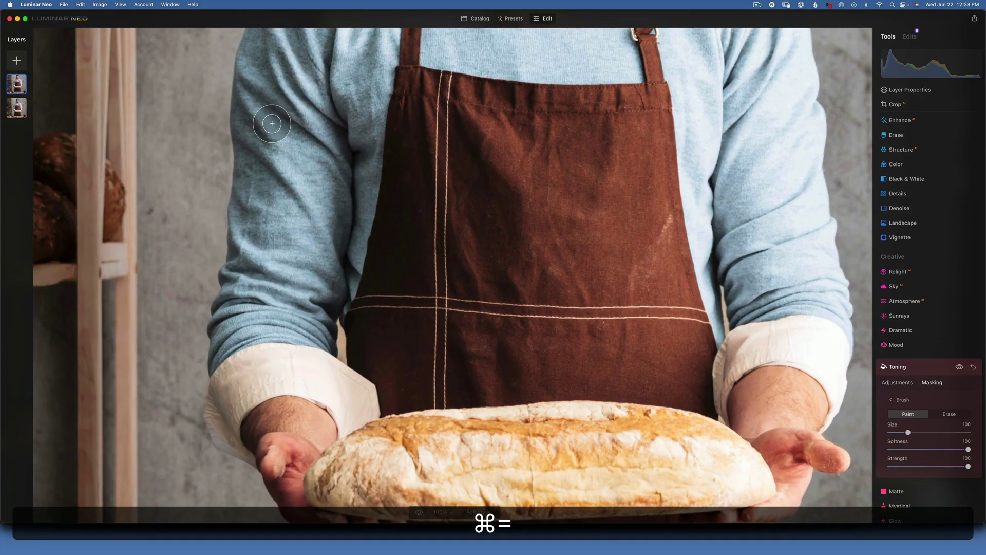
key("space")
scroll(528, 118, "up", 5)
scroll(529, 115, "up", 2)
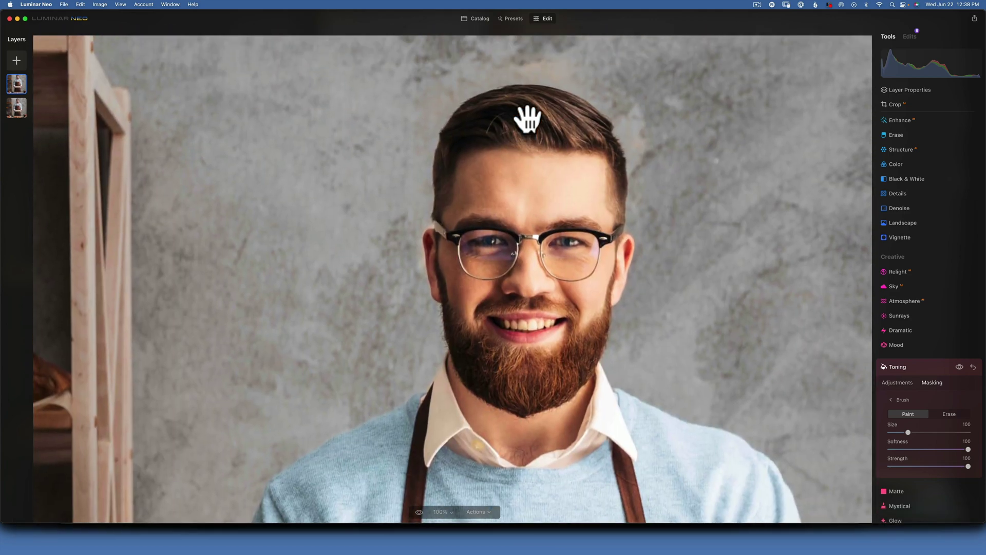
key("bracketleft")
key("bracketleft")
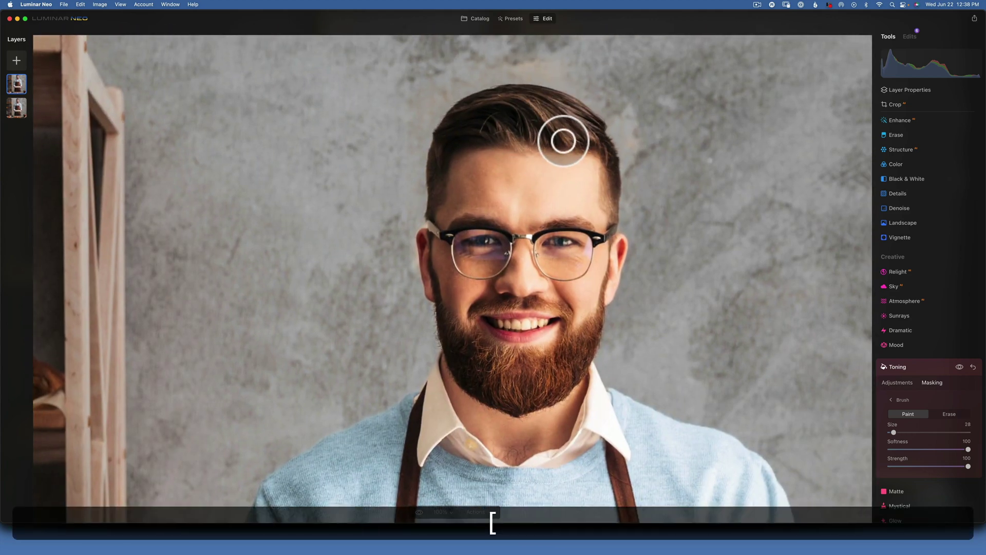
key("bracketleft")
key("bracketleft")
key("bracketright")
key("bracketright")
key("bracketright")
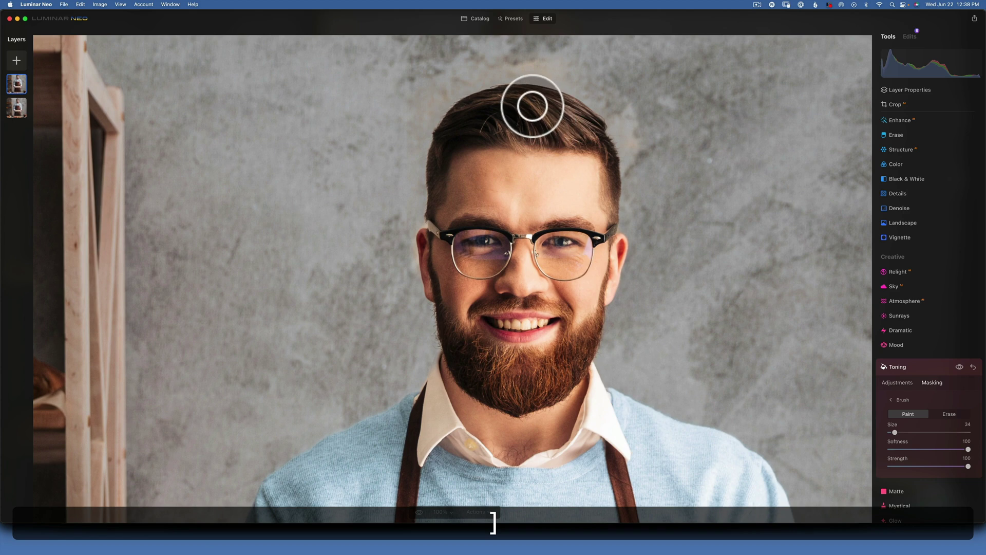
Paint the golden toning over the hair, then the beard with a smaller brush
left_click_drag(531, 104, 508, 104)
mouse_move(533, 139)
left_mouse_down()
mouse_move(475, 100)
mouse_move(563, 110)
mouse_move(622, 177)
left_mouse_up()
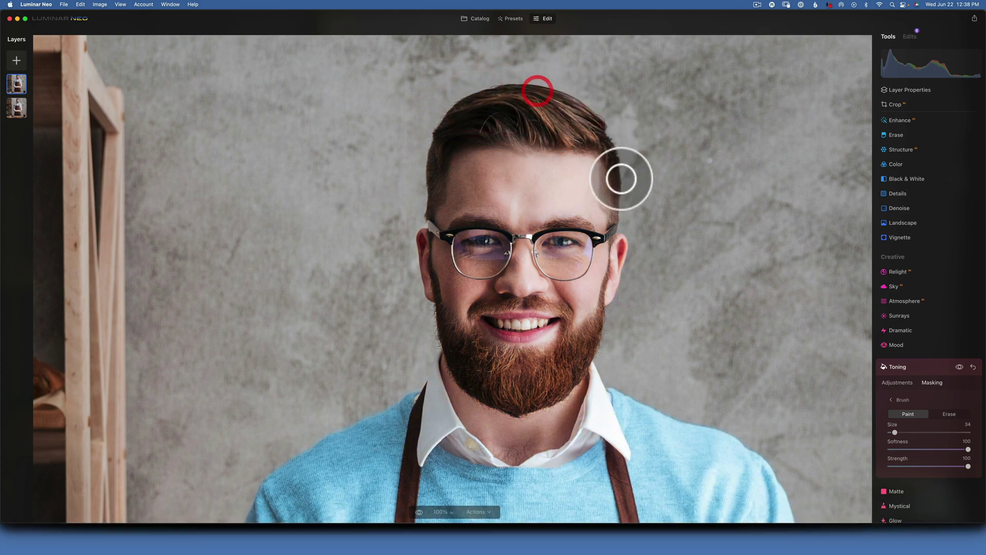
mouse_move(600, 140)
left_mouse_down()
mouse_move(497, 122)
mouse_move(530, 100)
mouse_move(468, 96)
left_mouse_up()
key("bracketleft")
key("bracketleft")
key("bracketleft")
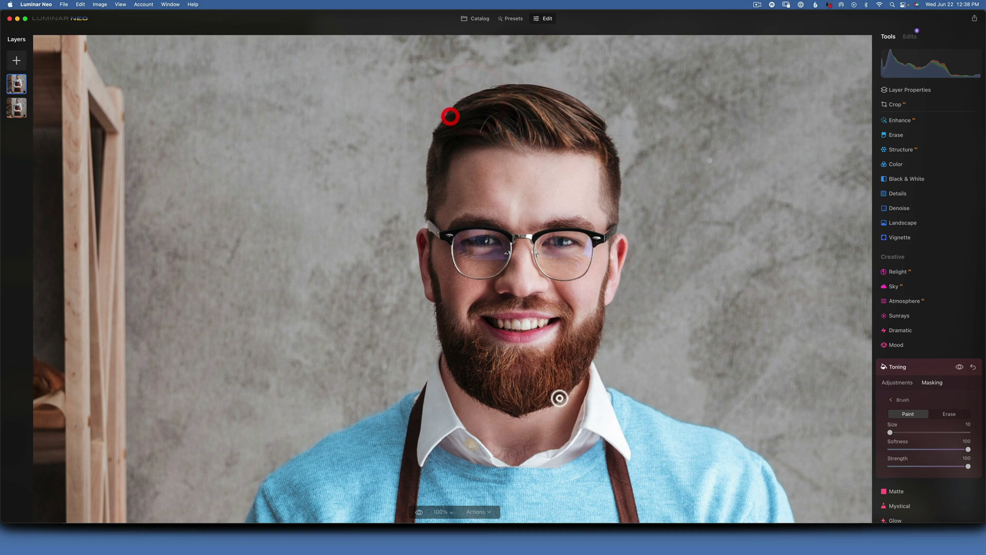
left_click_drag(577, 341, 518, 391)
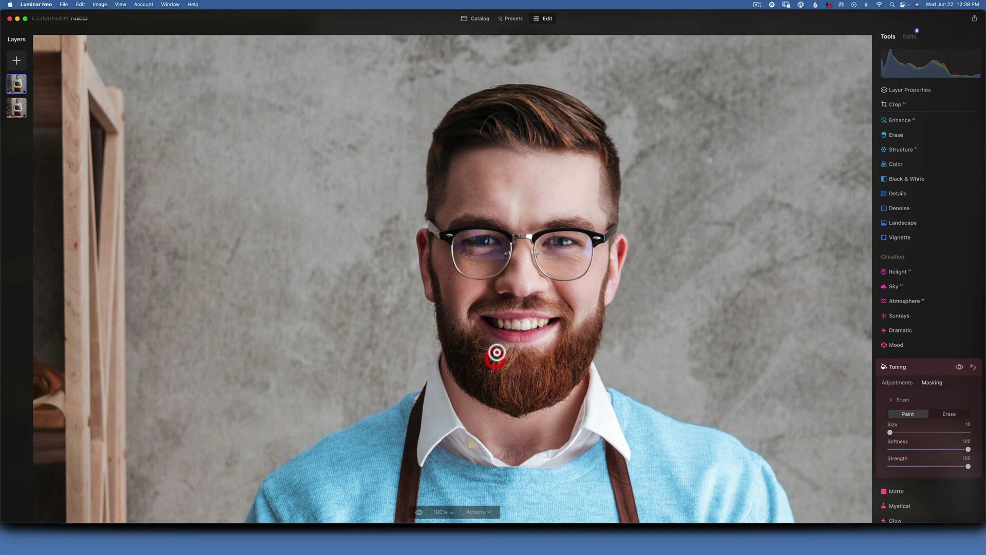
mouse_move(498, 350)
left_mouse_down()
mouse_move(472, 350)
mouse_move(505, 401)
mouse_move(552, 395)
left_mouse_up()
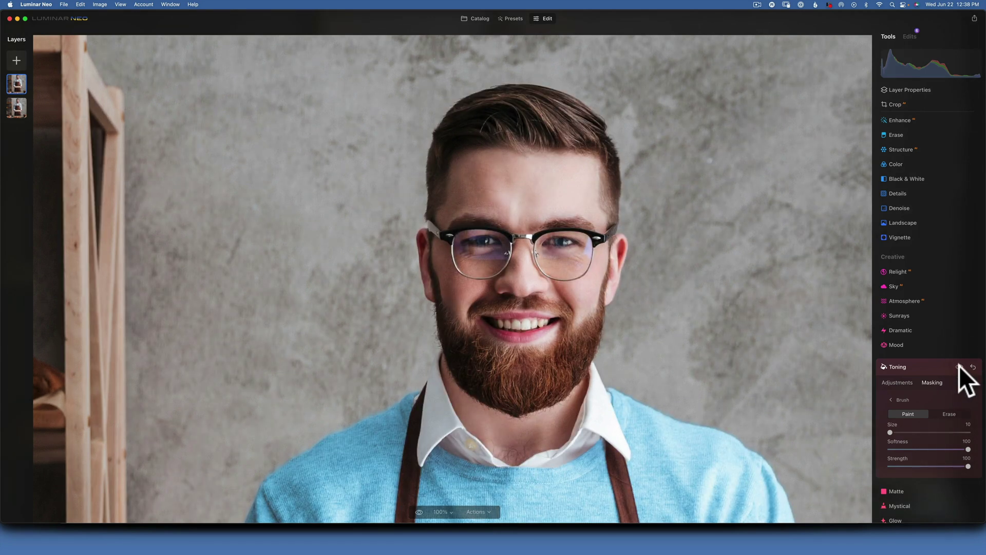
Copy the hair and beard mask from Toning
left_click(933, 381)
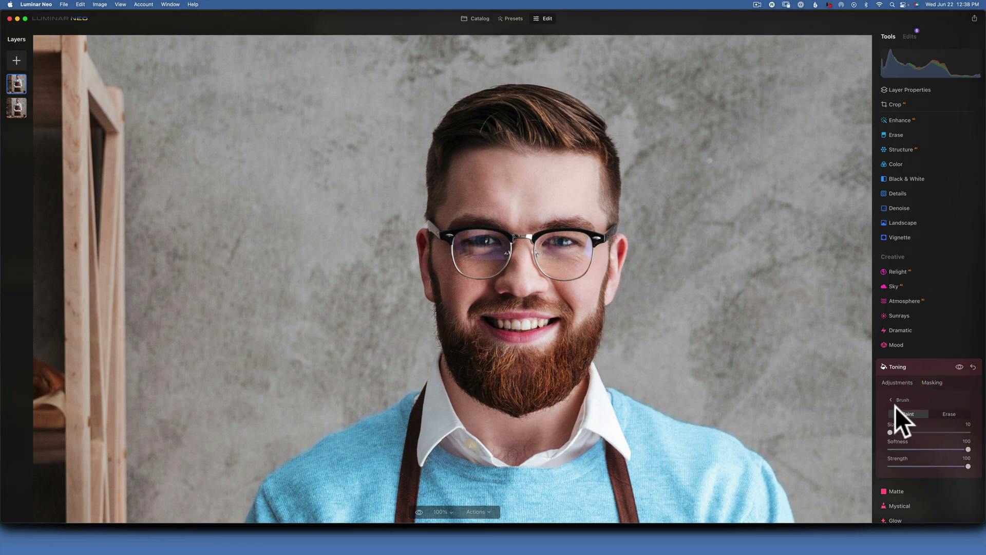
scroll(921, 423, "down", 2)
left_click(930, 366)
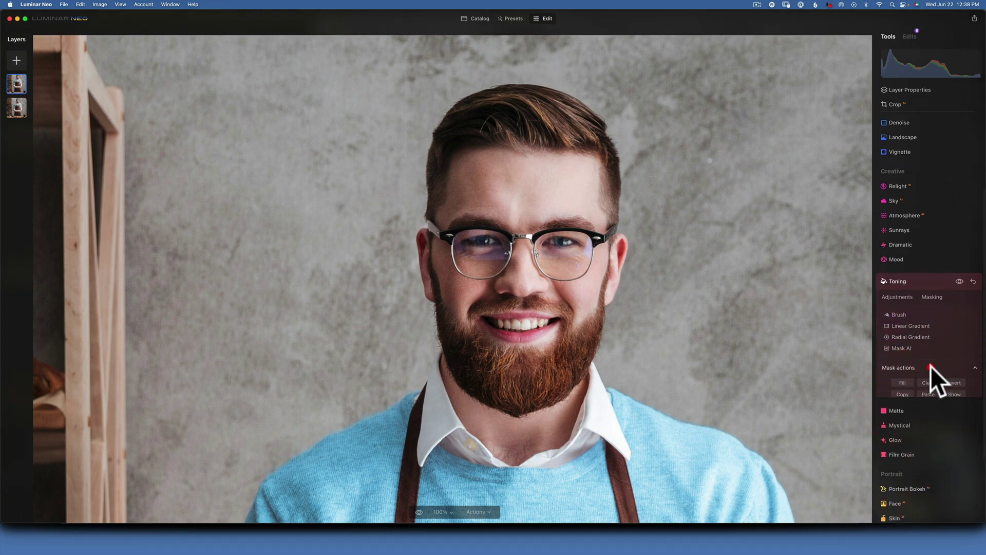
left_click(903, 392)
scroll(913, 140, "up", 3)
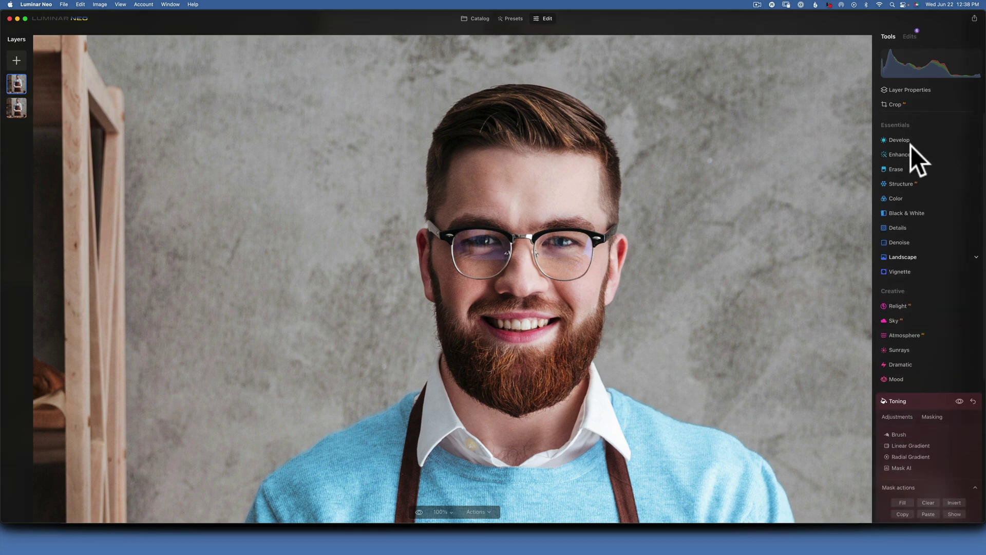
Paste the mask into a new Develop adjustment and set exposure to 0.11
left_click(895, 133)
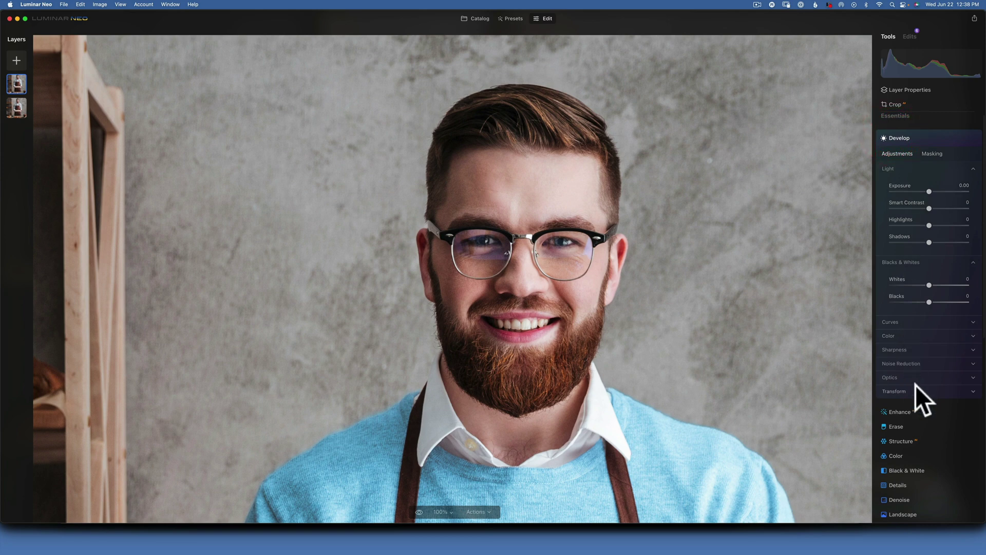
left_click(934, 153)
left_click(920, 224)
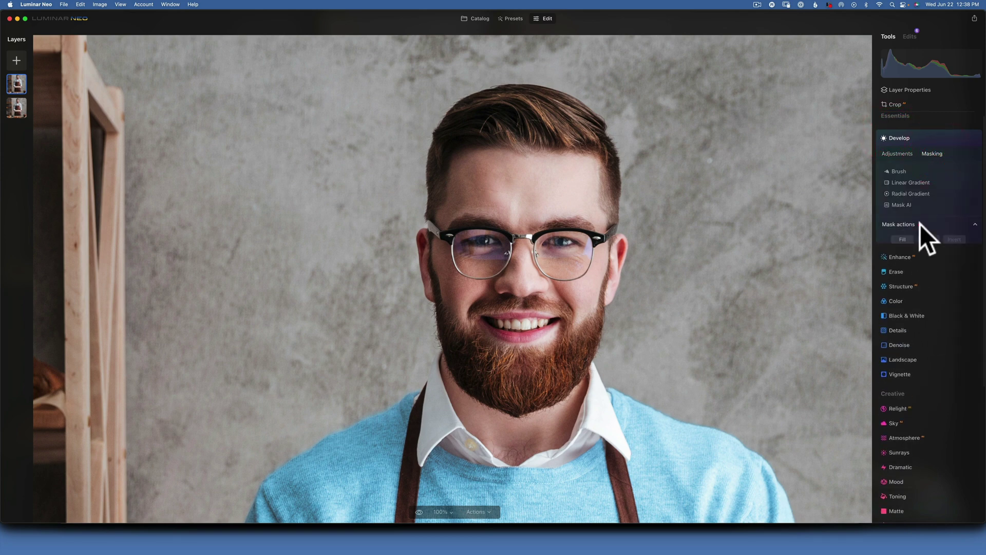
left_click(928, 250)
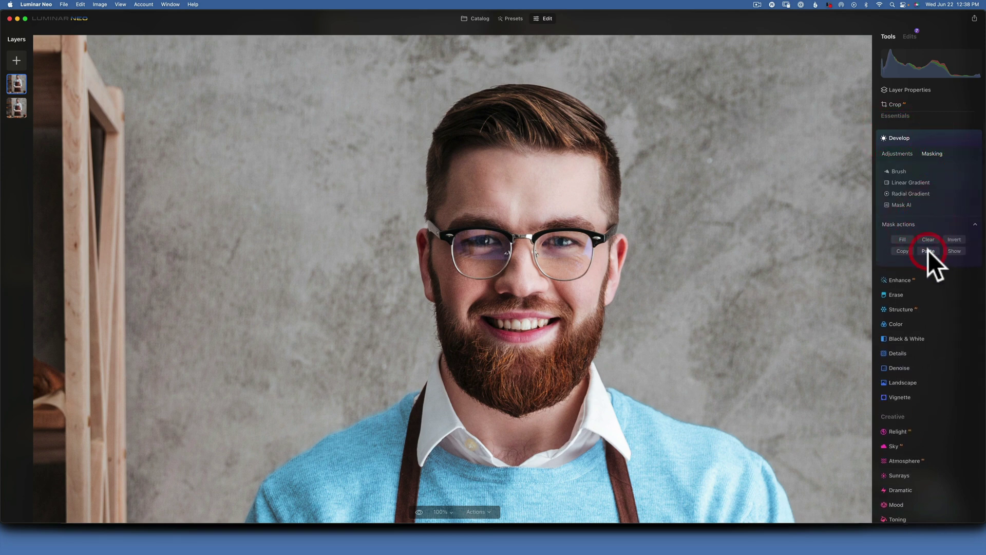
left_click(892, 152)
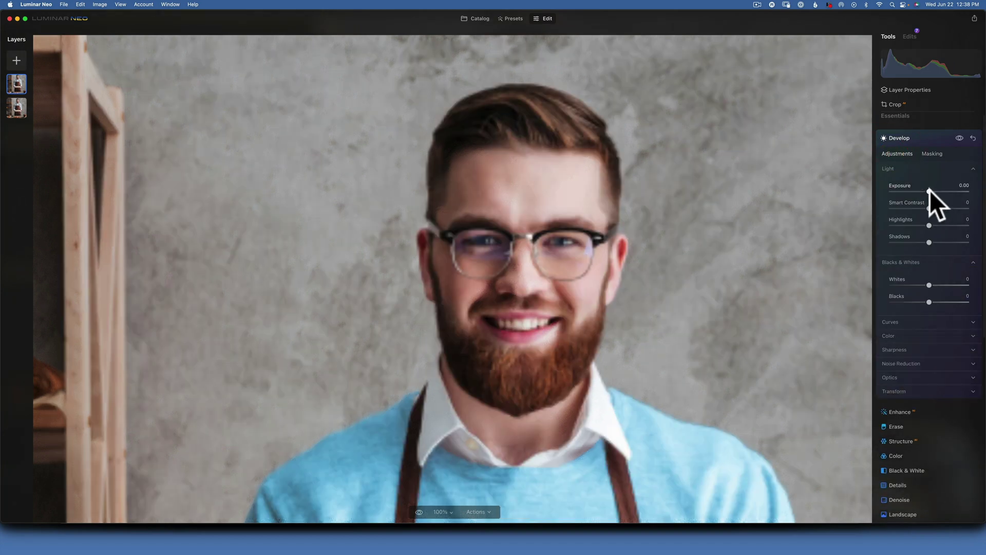
left_click_drag(930, 190, 931, 190)
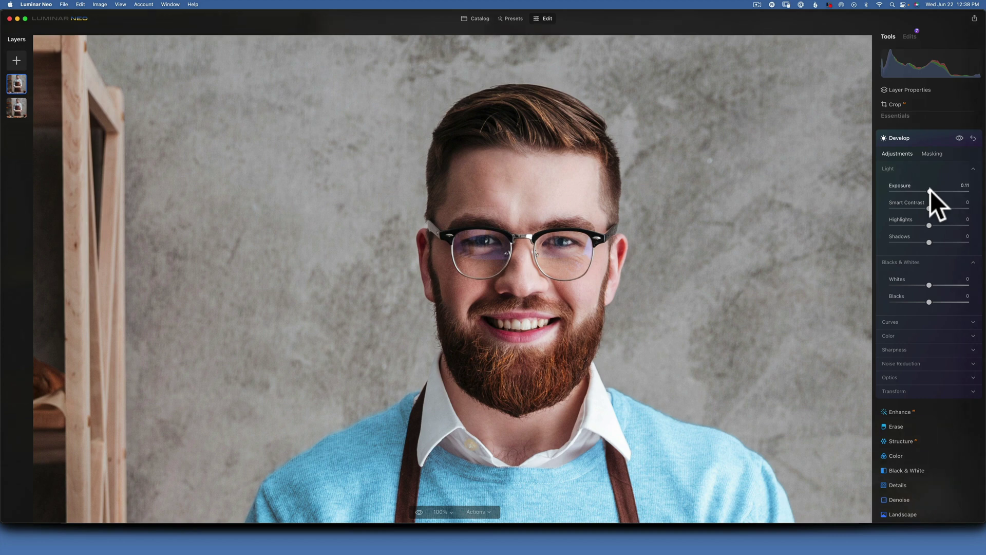
key("super+0")
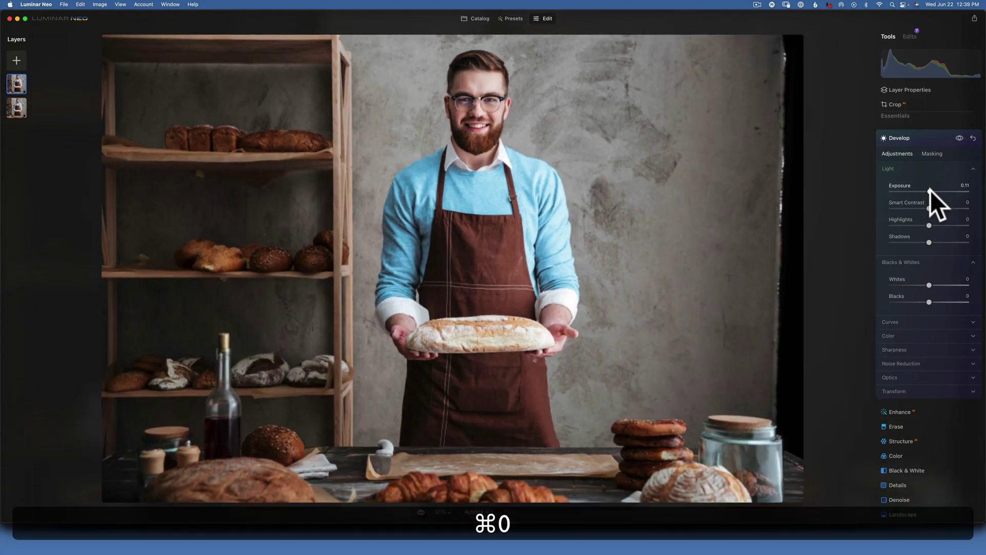
key("backslash")
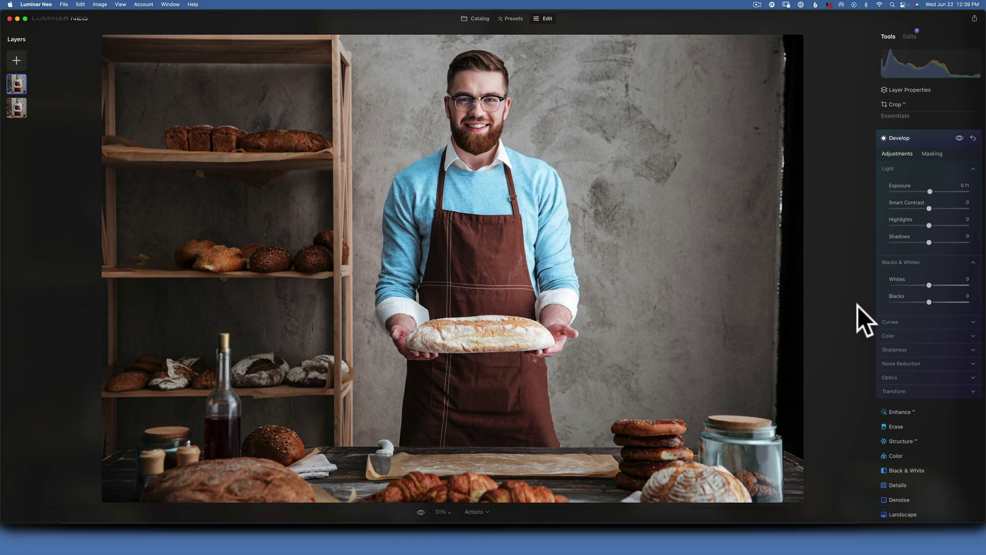
key("backslash")
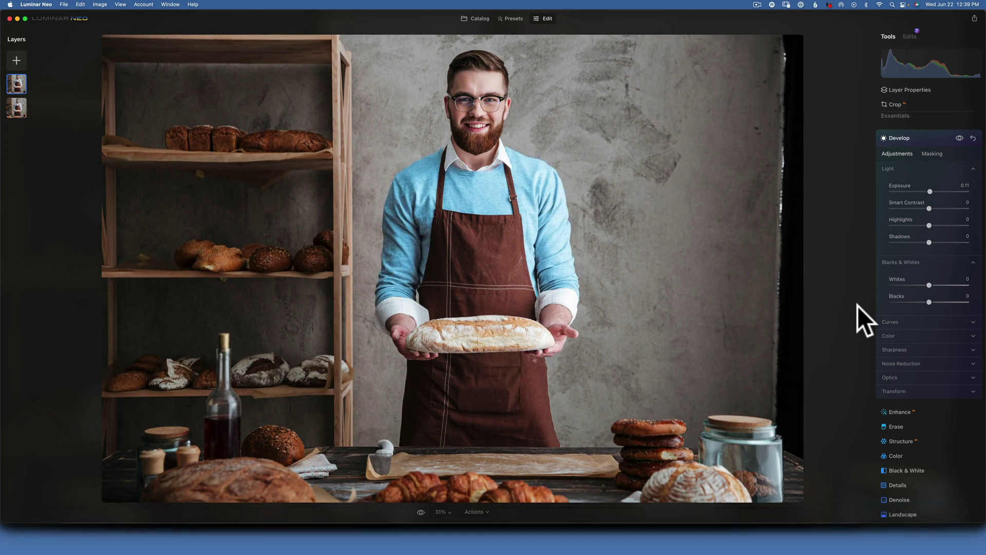